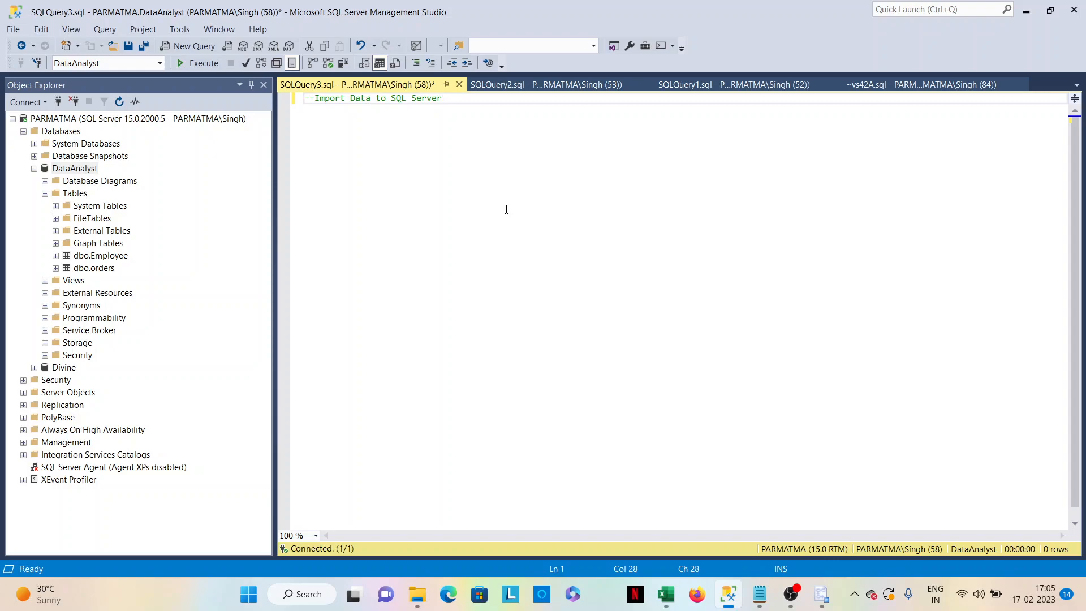
Start the Import Data wizard for the DataAnalyst database and proceed to choosing a data source.
left_click(80, 169)
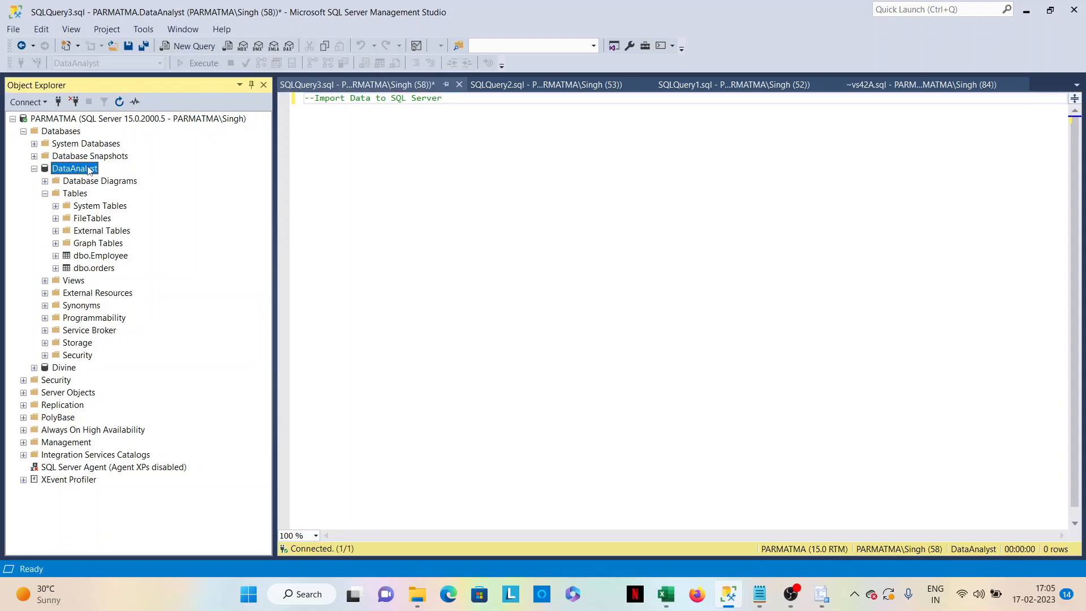
right_click(89, 168)
mouse_move(130, 218)
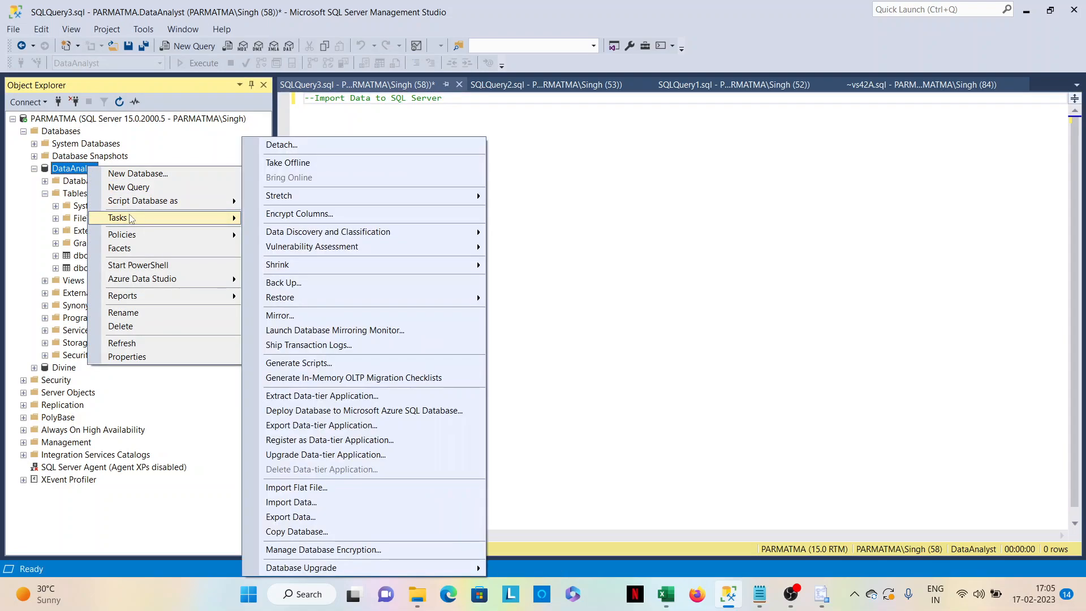
left_click(334, 502)
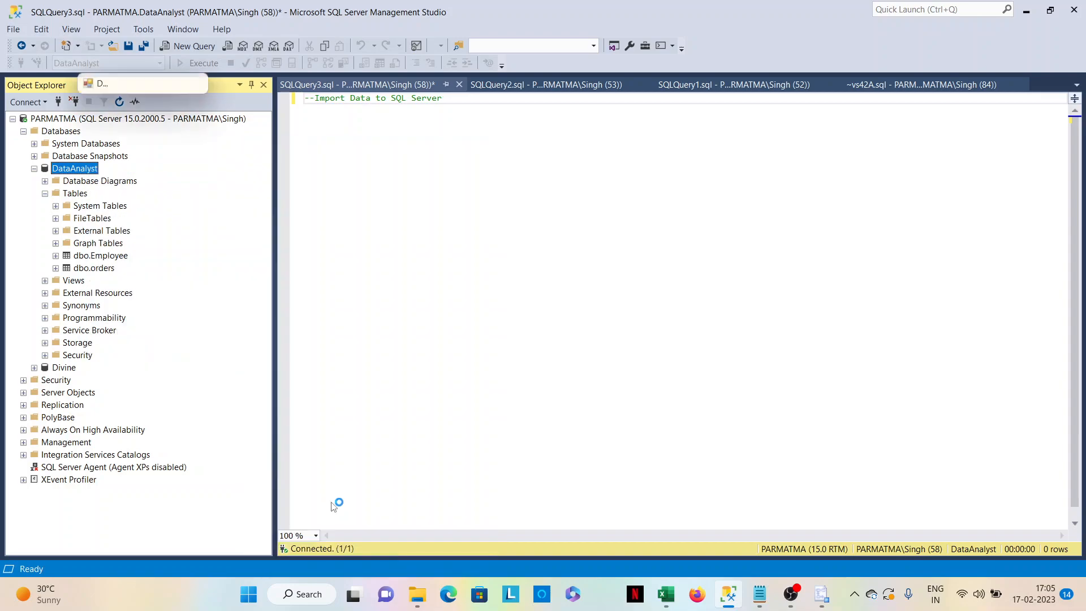
left_click(341, 461)
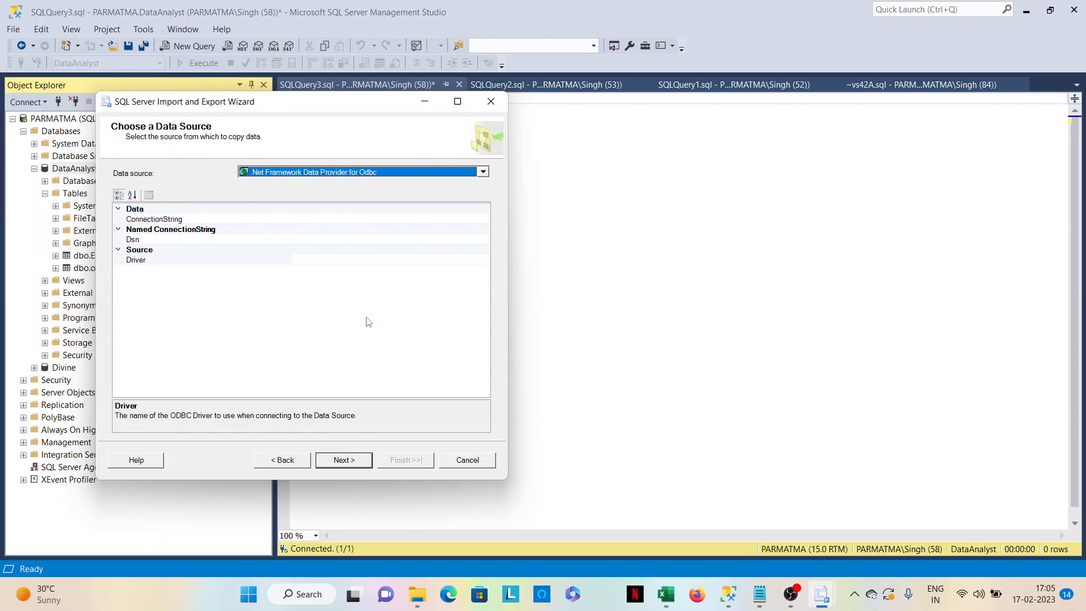
Set the data source to Flat File Source and load the text file "Sample data Import" from the Desktop.
left_click(482, 172)
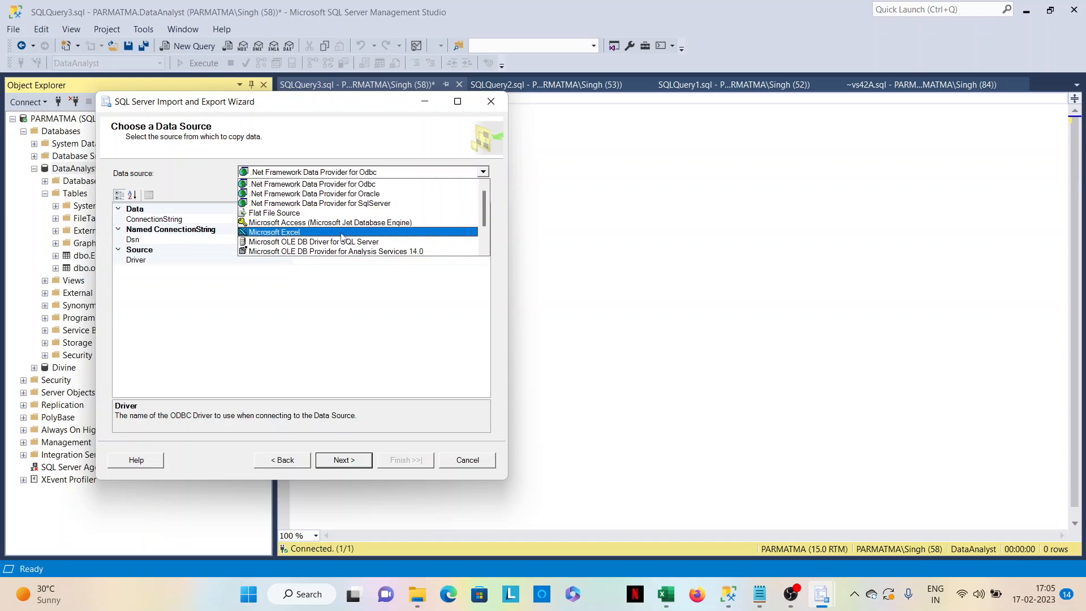
left_click(186, 178)
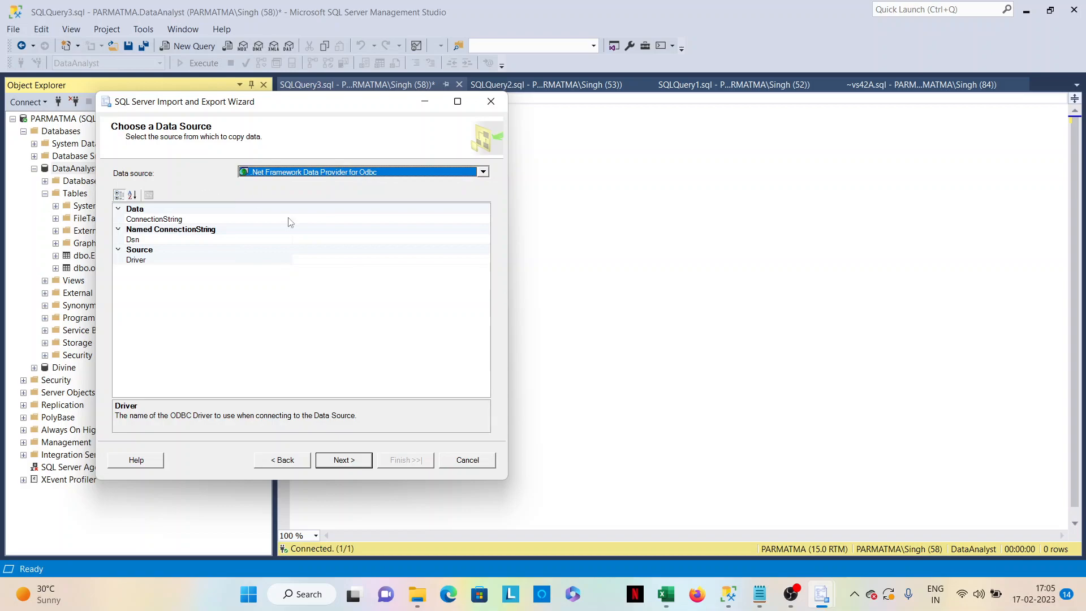
left_click(483, 172)
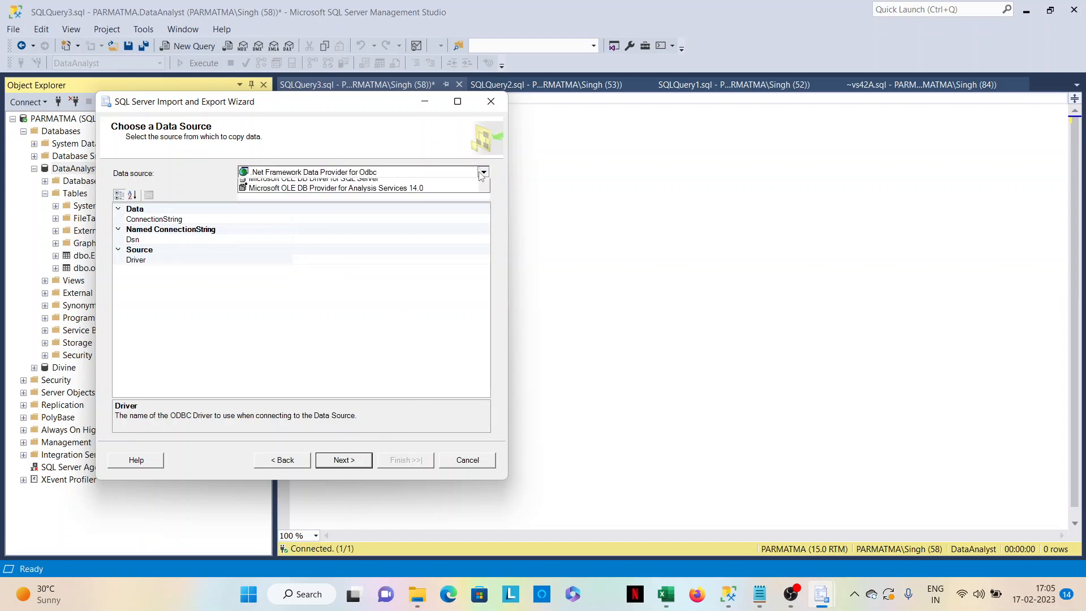
left_click(313, 215)
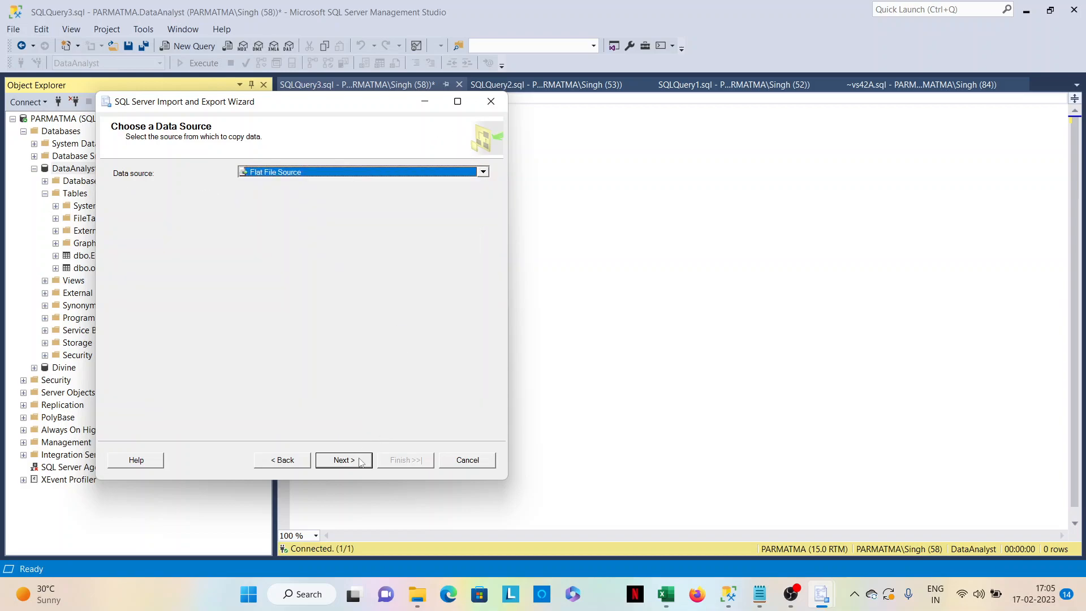
left_click(458, 215)
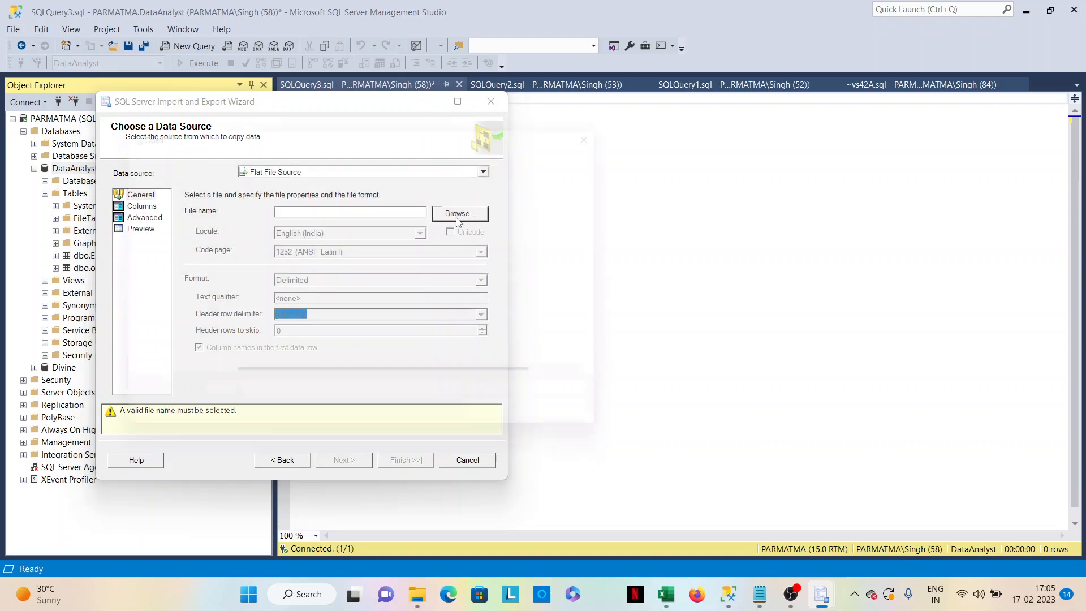
left_click(278, 346)
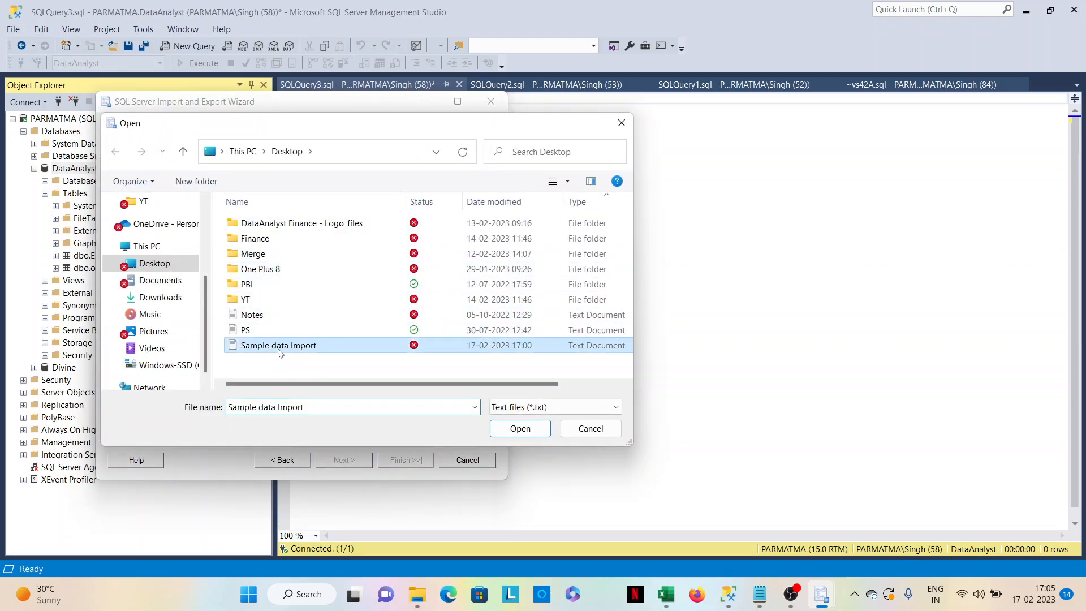
left_click(520, 428)
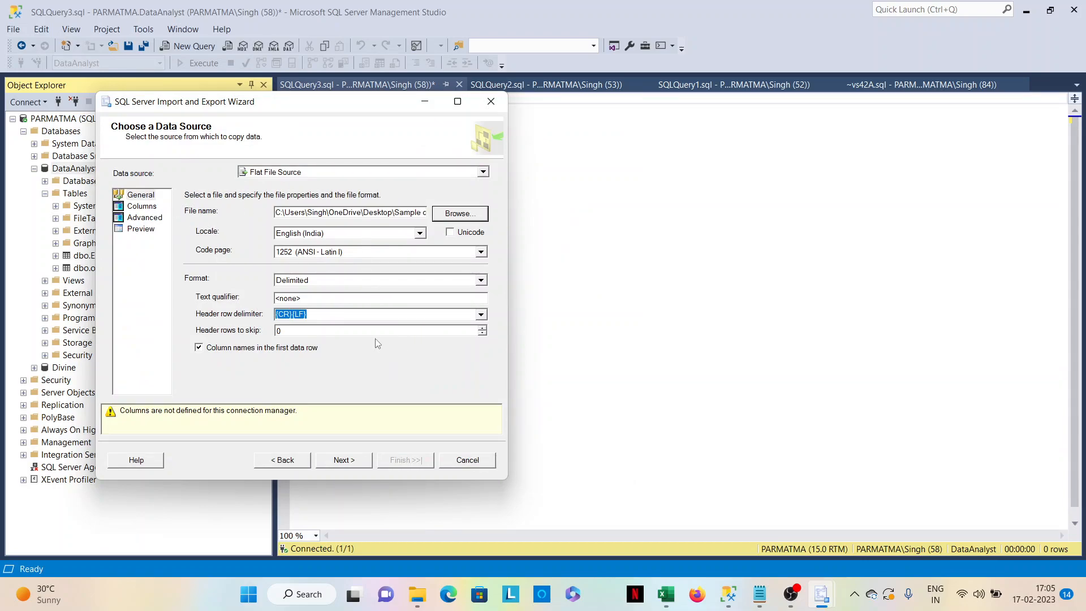
Show the source's column preview and place the "Sample data Import" Notepad window, enlarged, beside the wizard.
left_click(144, 207)
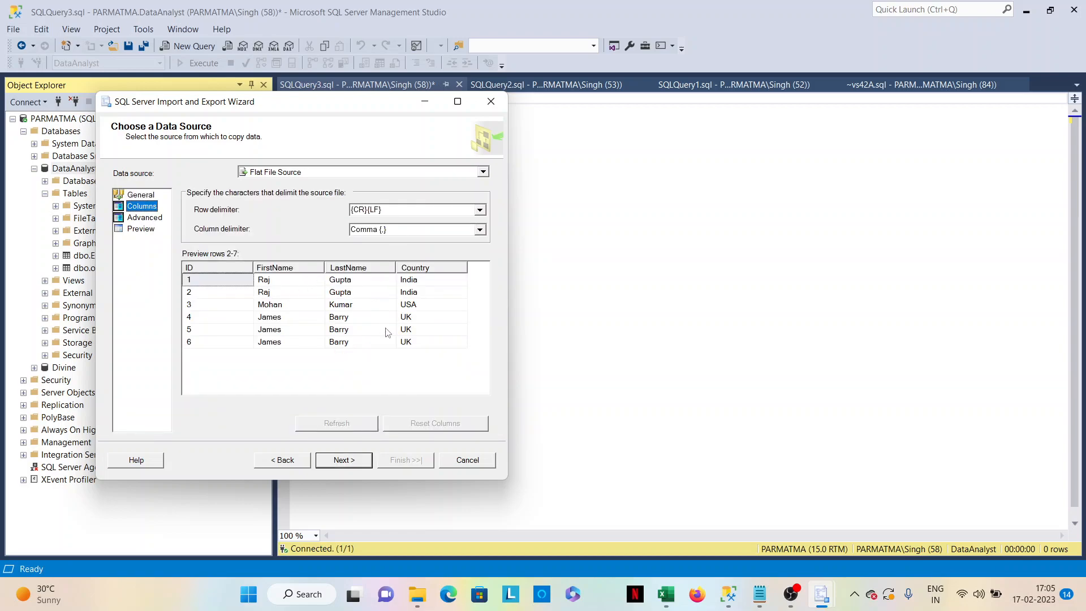
left_click(759, 594)
left_click(713, 516)
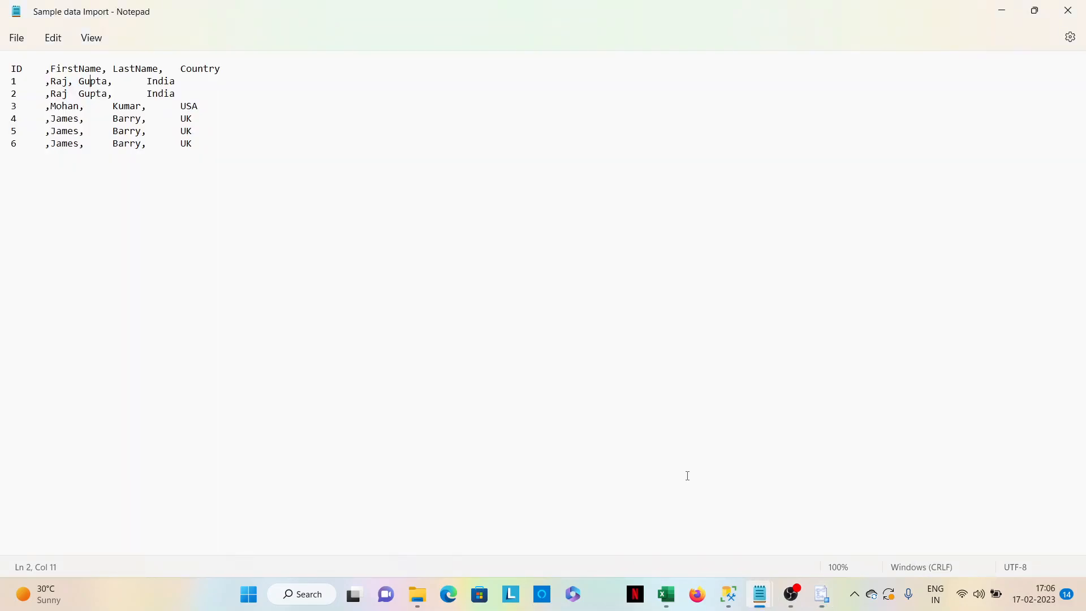
left_click(1034, 11)
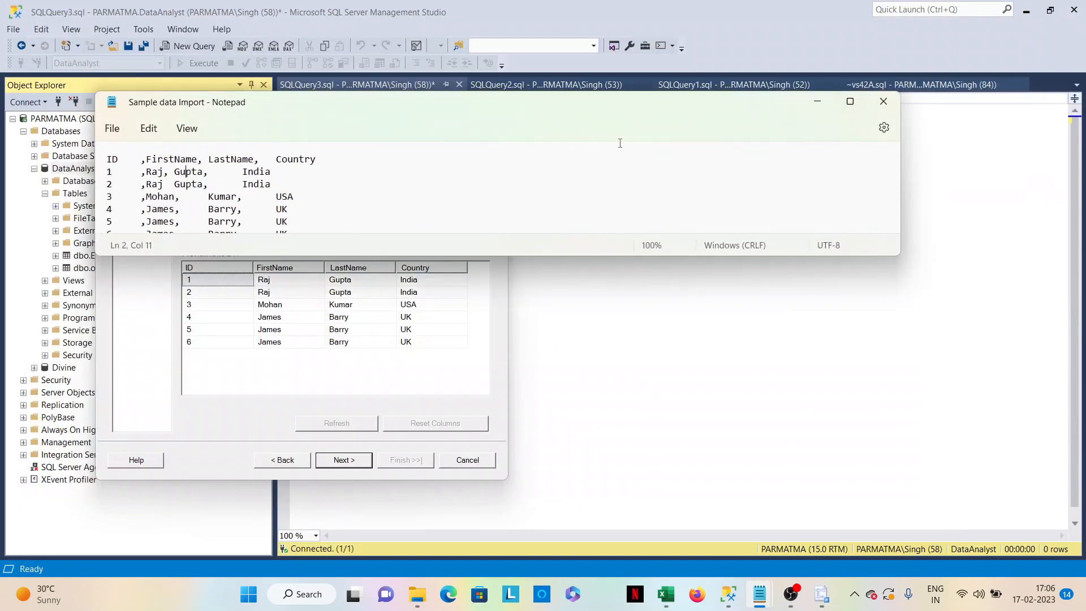
left_click_drag(338, 104, 709, 153)
left_click_drag(688, 306, 689, 433)
left_click_drag(674, 153, 752, 195)
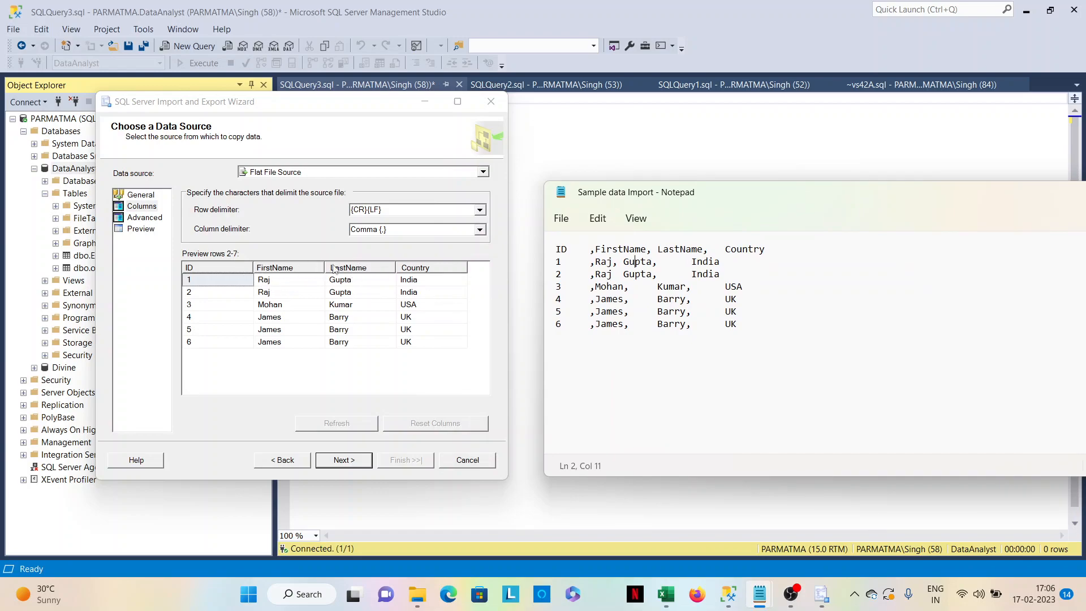
Examine the header row, row breaks and comma delimiters in the text file against the column preview.
left_click(621, 286)
left_click(563, 248)
left_click(563, 311)
left_click(774, 249)
left_click(749, 261)
left_click(778, 252)
Preview the columns with "Column names in the first data row" turned off, and turn the option back on.
left_click(148, 196)
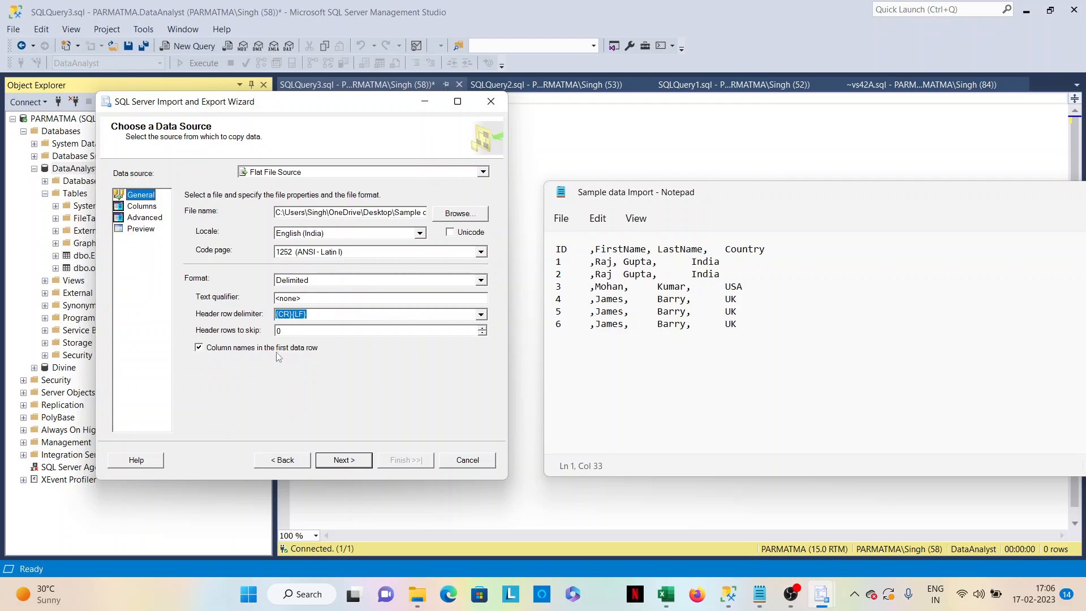
left_click(199, 347)
left_click(142, 208)
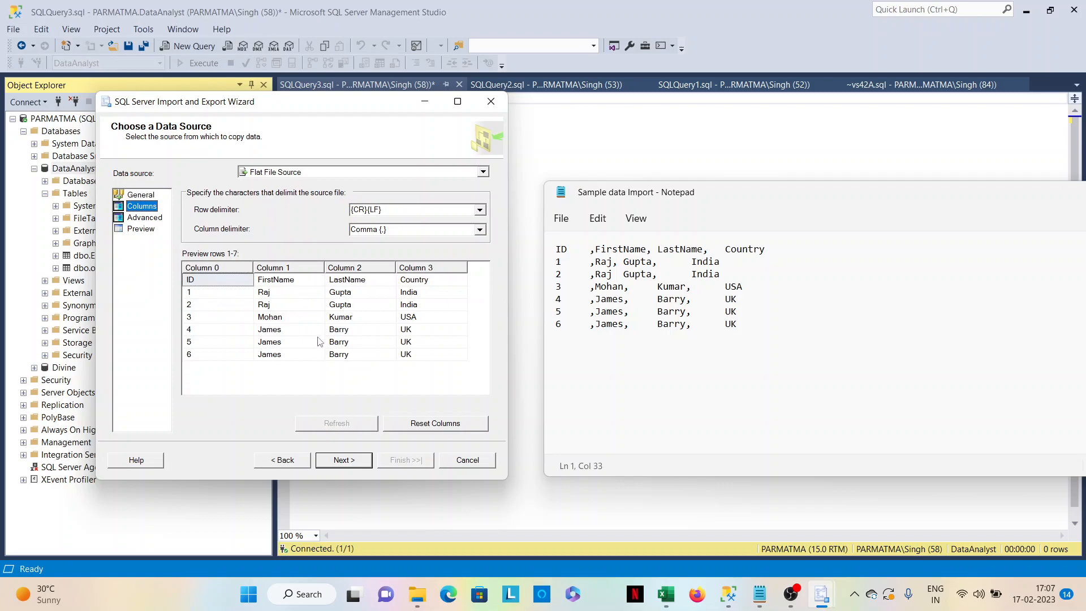
left_click(149, 196)
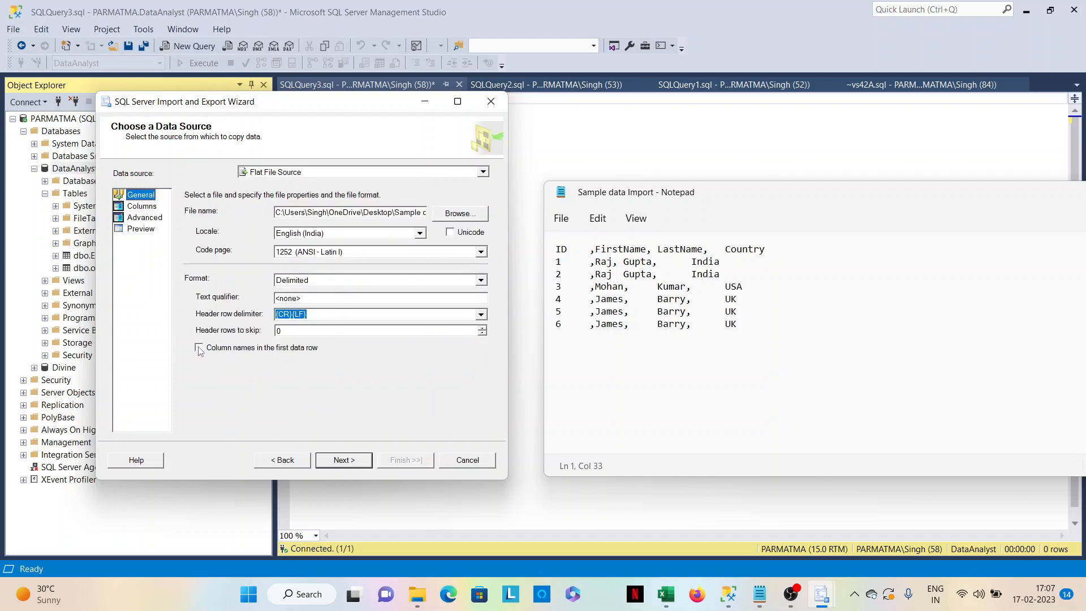
left_click(199, 348)
left_click(142, 206)
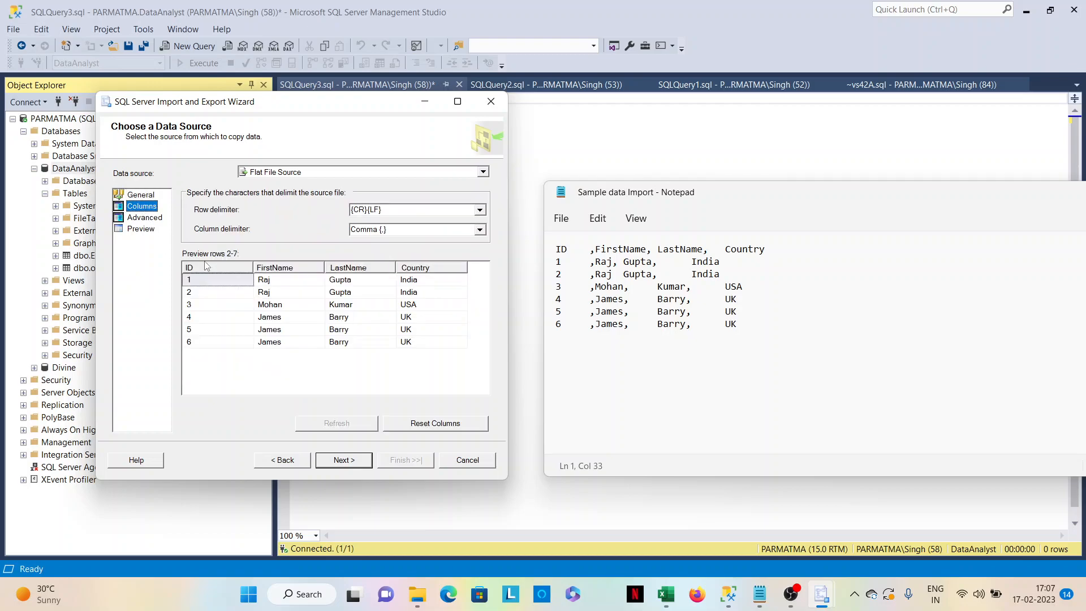
Set the destination to Microsoft OLE DB Provider for SQL Server, keeping Windows Authentication and the DataAnalyst database.
left_click(345, 461)
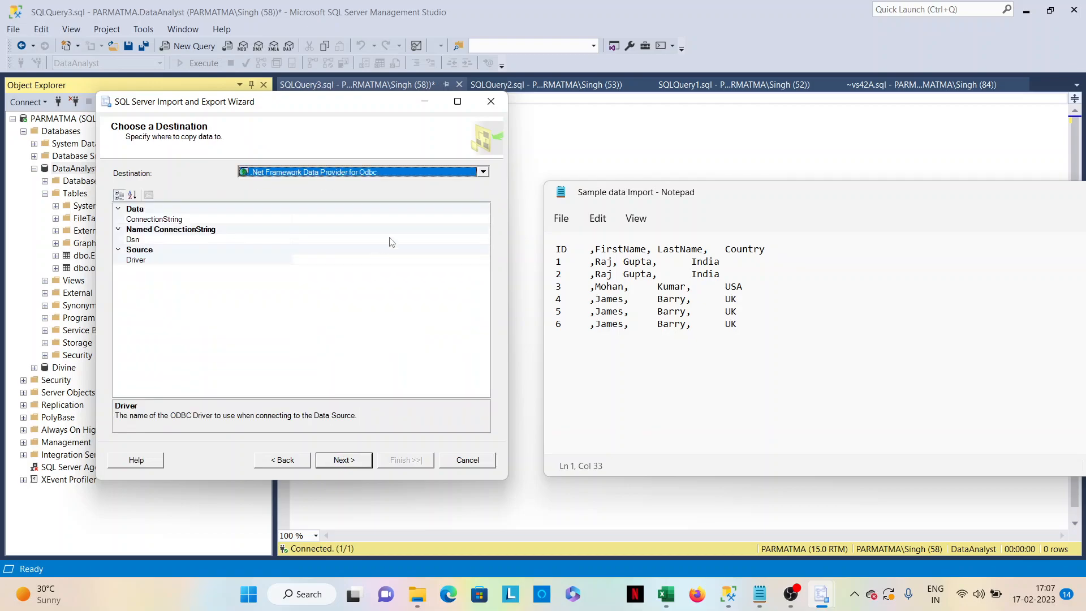
left_click(482, 171)
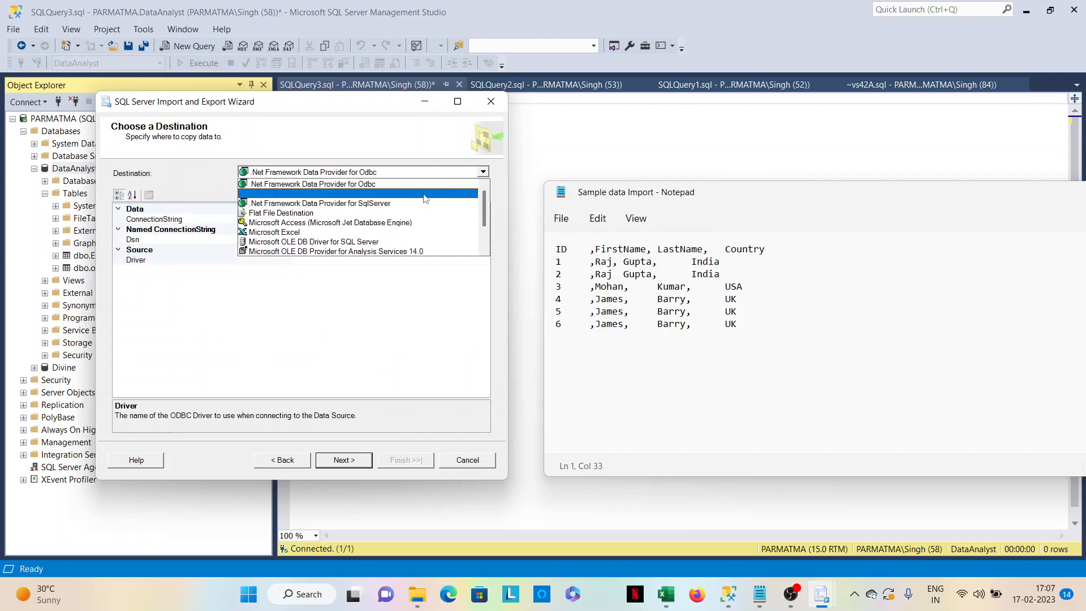
scroll(405, 227, "down", 2)
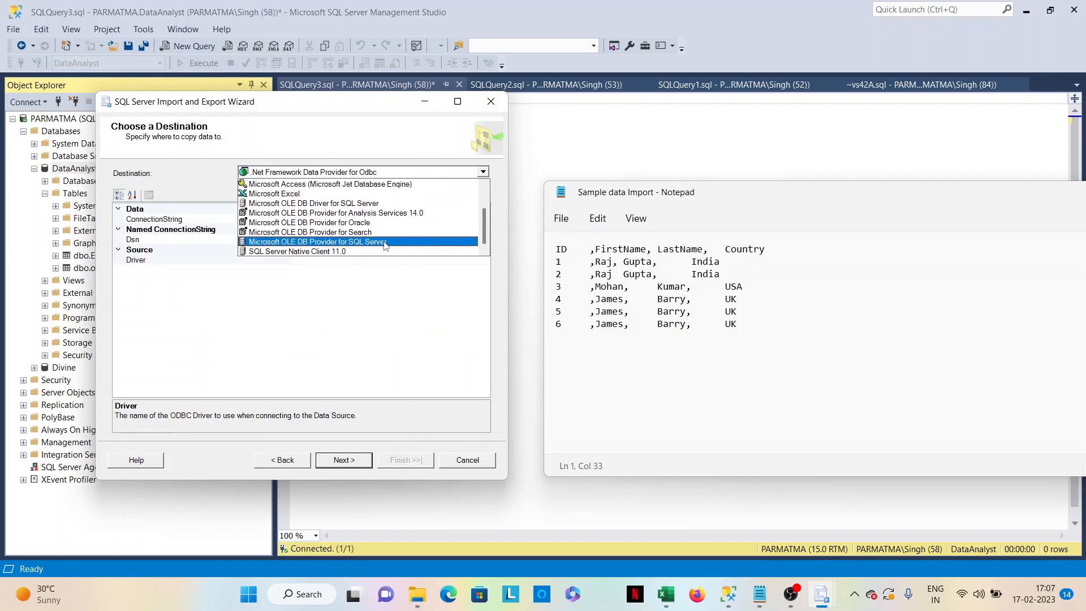
left_click(386, 242)
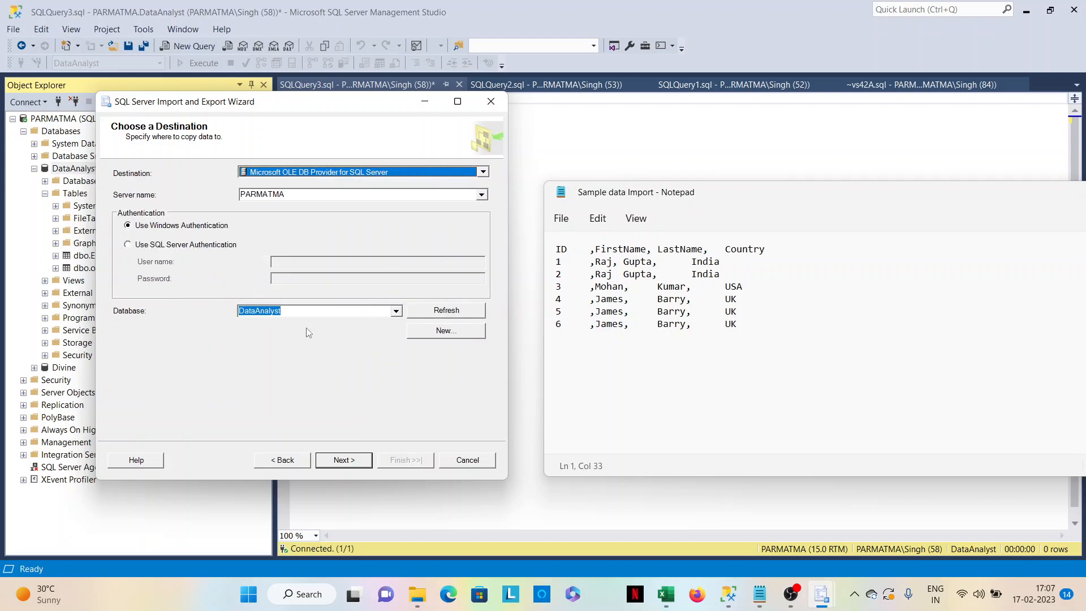
left_click(396, 311)
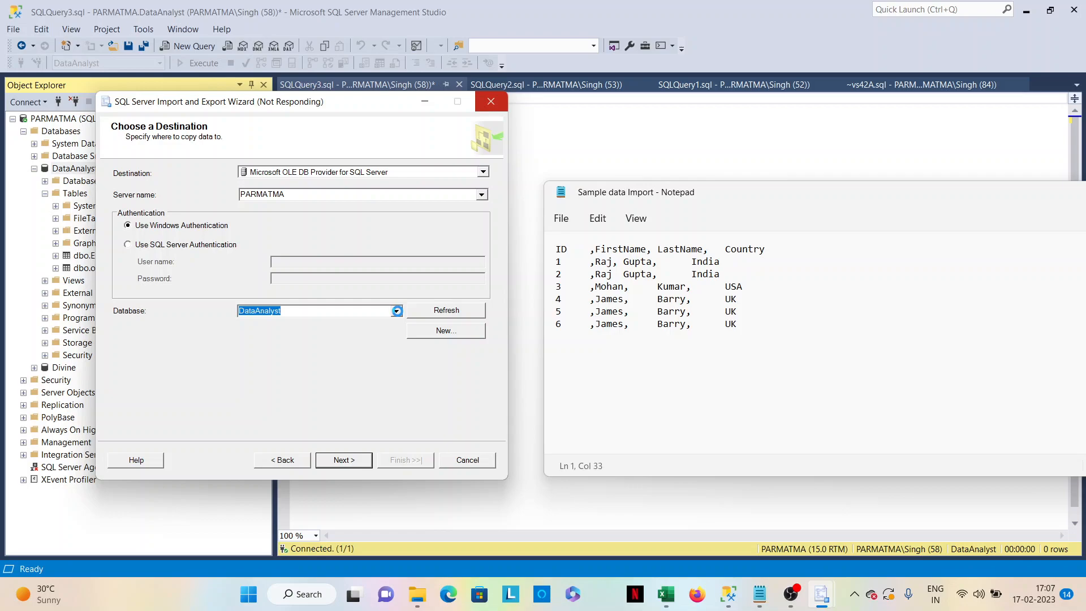
left_click(321, 411)
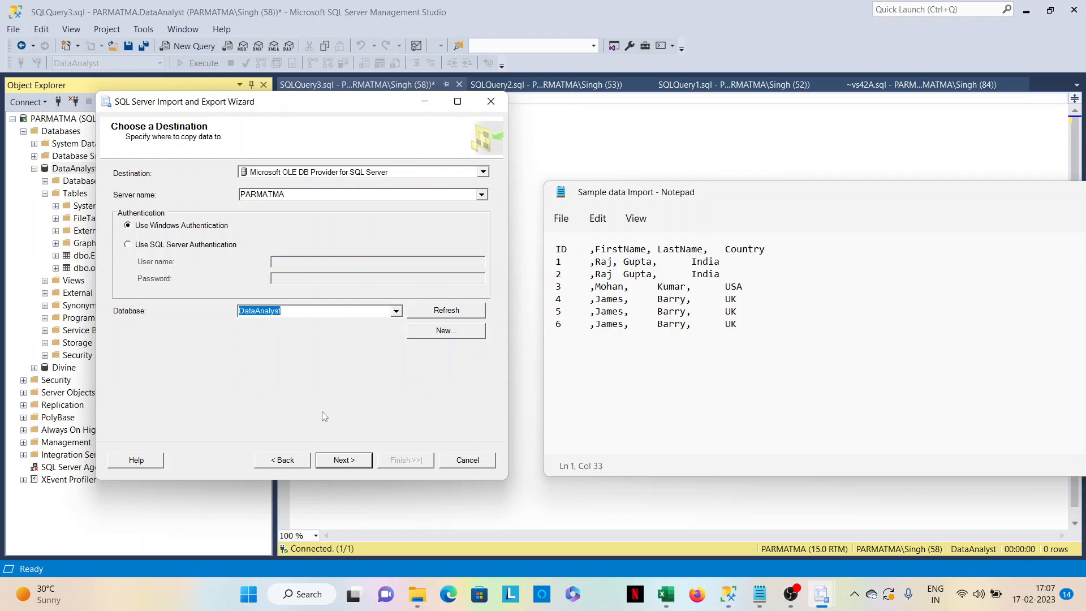
left_click(346, 460)
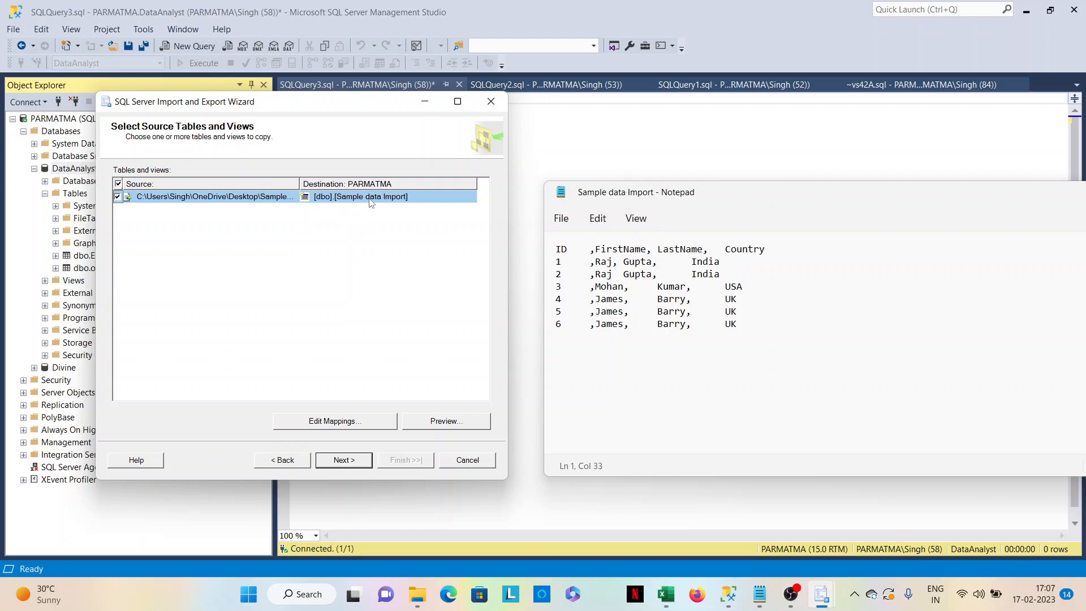
Review the column mappings and the CREATE TABLE statement for the destination table [dbo].[Sample data Import].
left_click(330, 425)
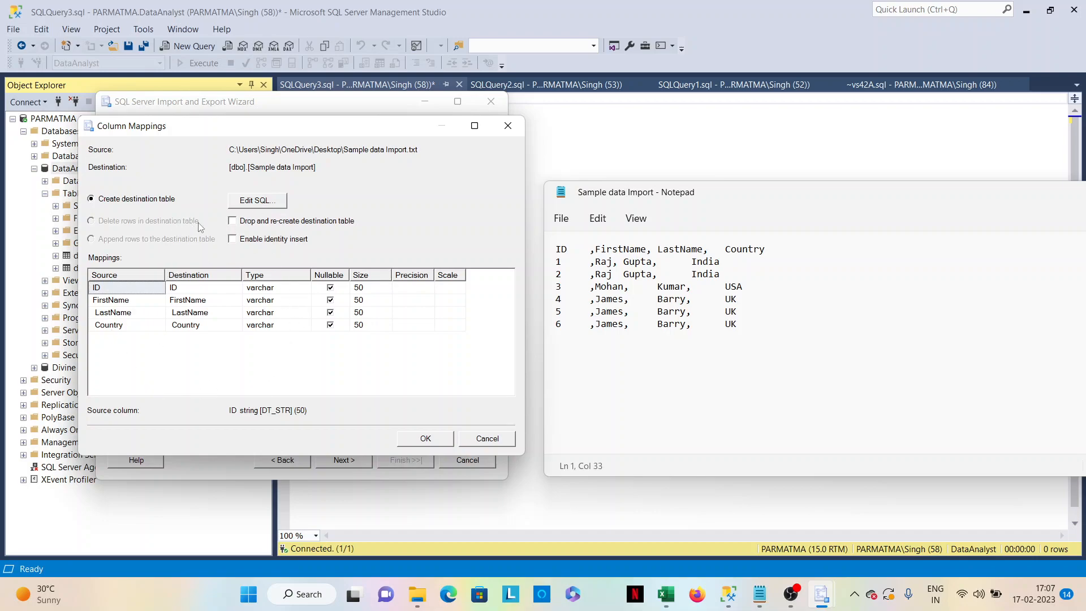
left_click(263, 202)
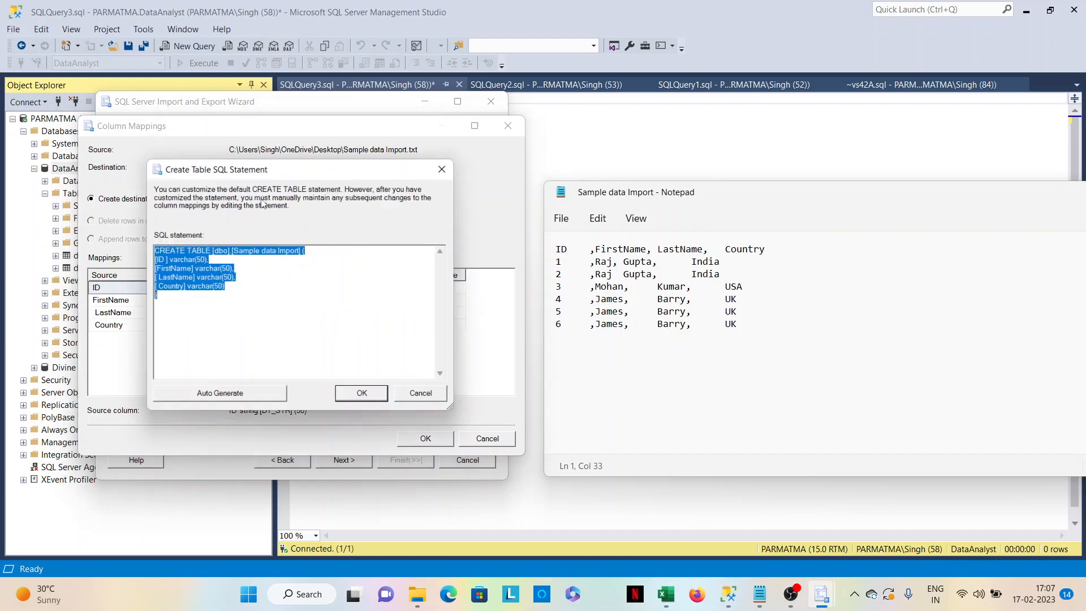
left_click(222, 299)
left_click_drag(231, 250, 302, 251)
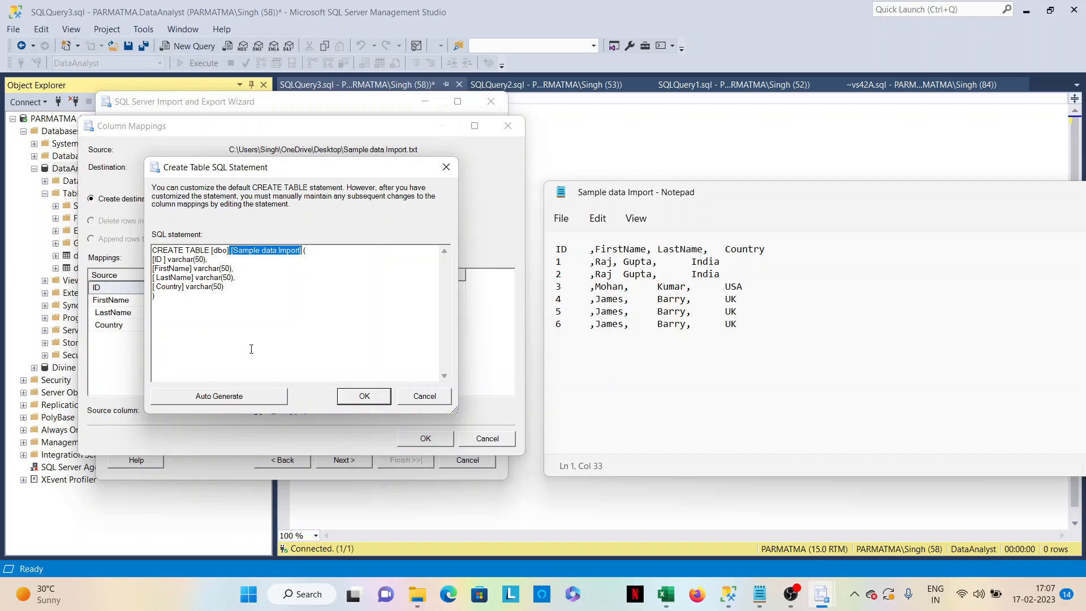
left_click(236, 292)
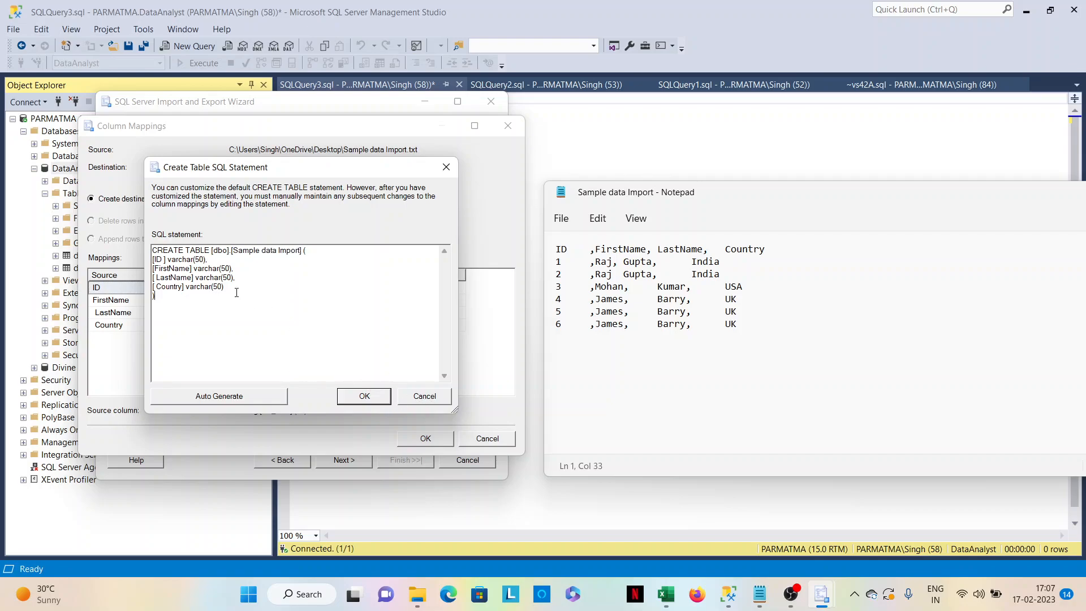
left_click(402, 400)
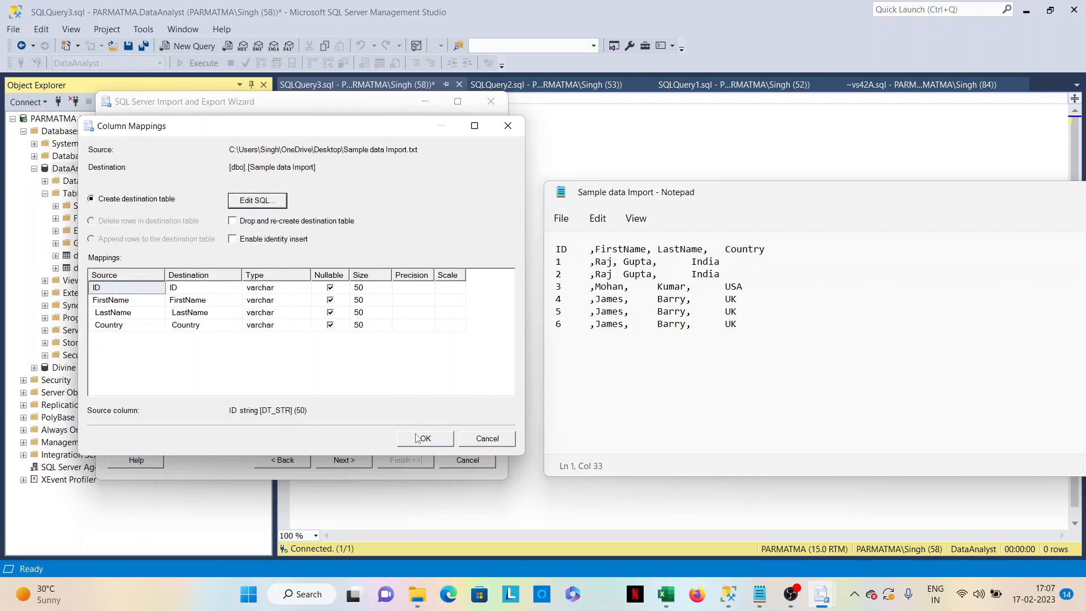
left_click(419, 439)
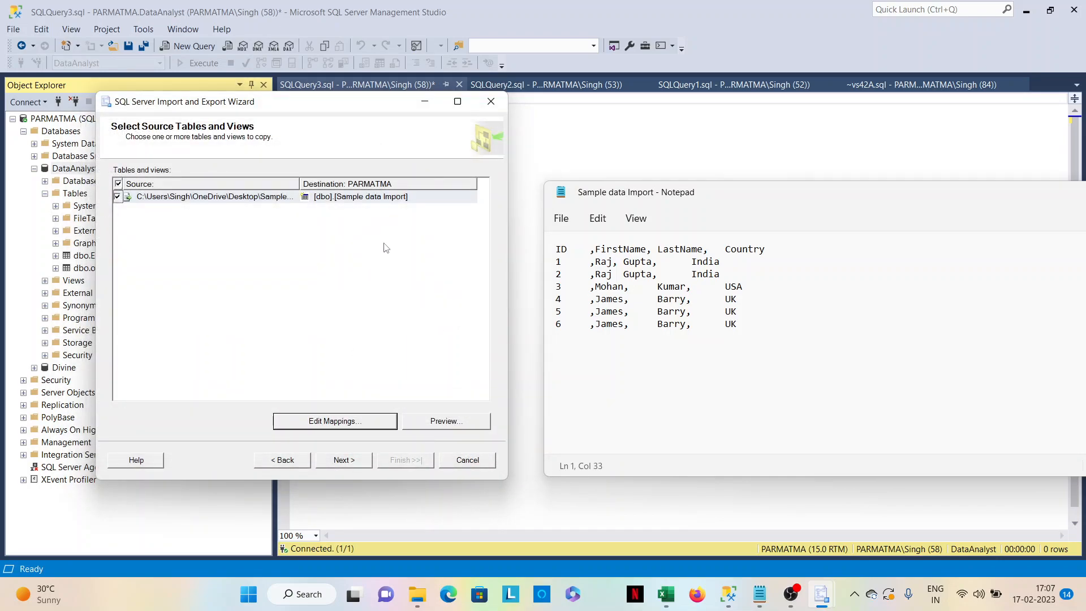
Accept the source table selection and run the import immediately without saving an SSIS package.
left_click(346, 463)
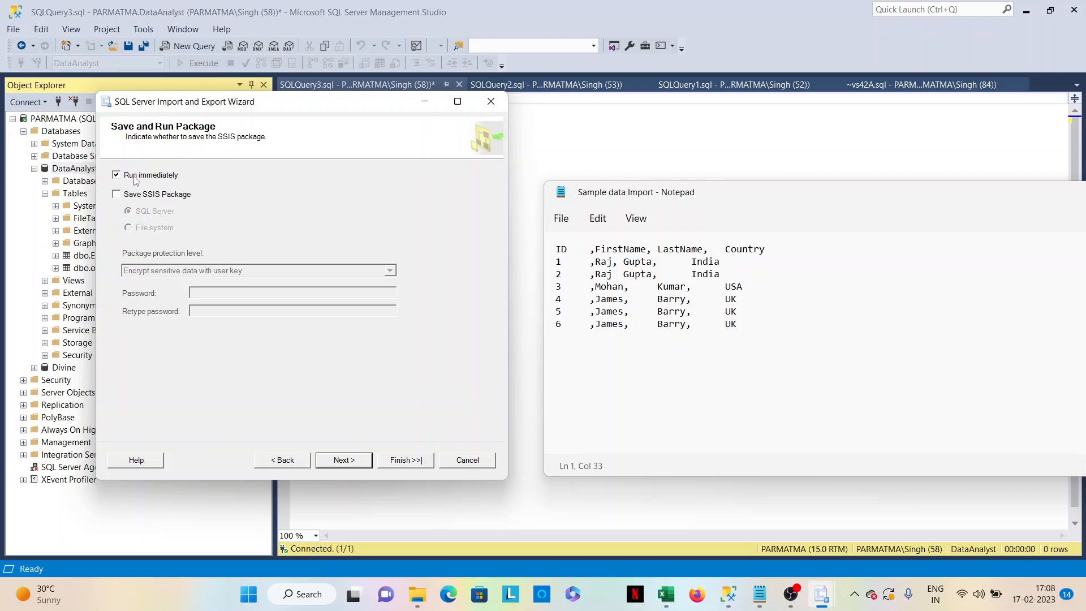
left_click(343, 460)
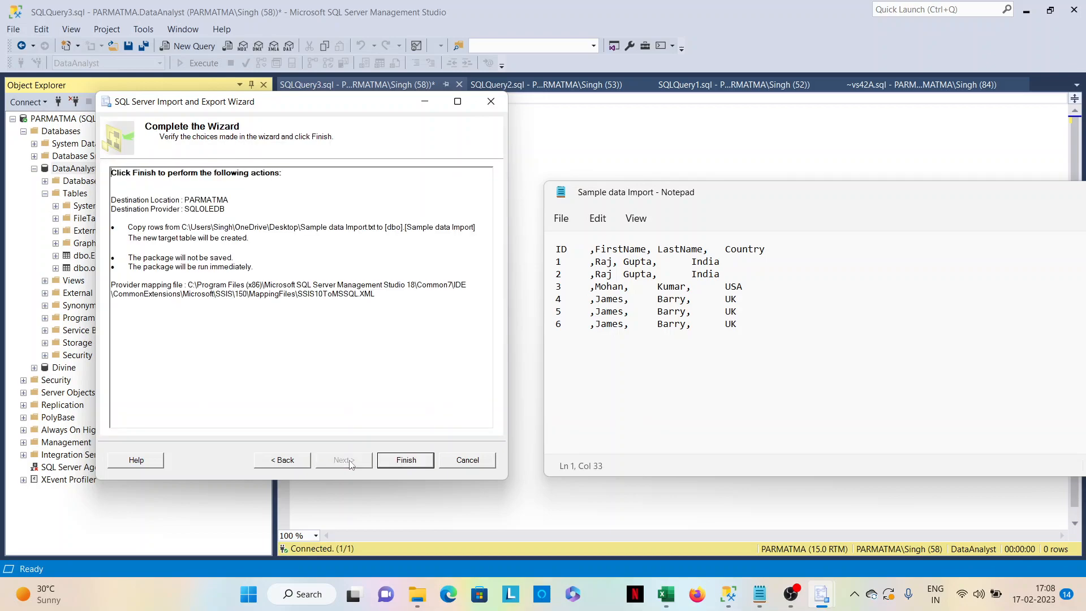
left_click(398, 460)
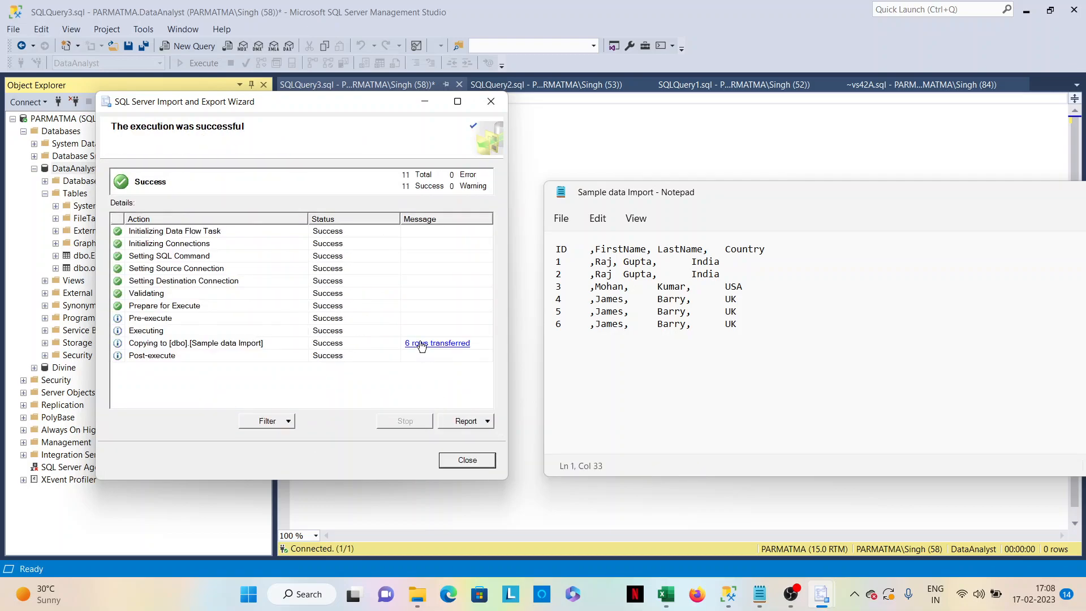
Close the completed import wizard and refresh the DataAnalyst database in Object Explorer.
left_click(420, 343)
left_click(462, 200)
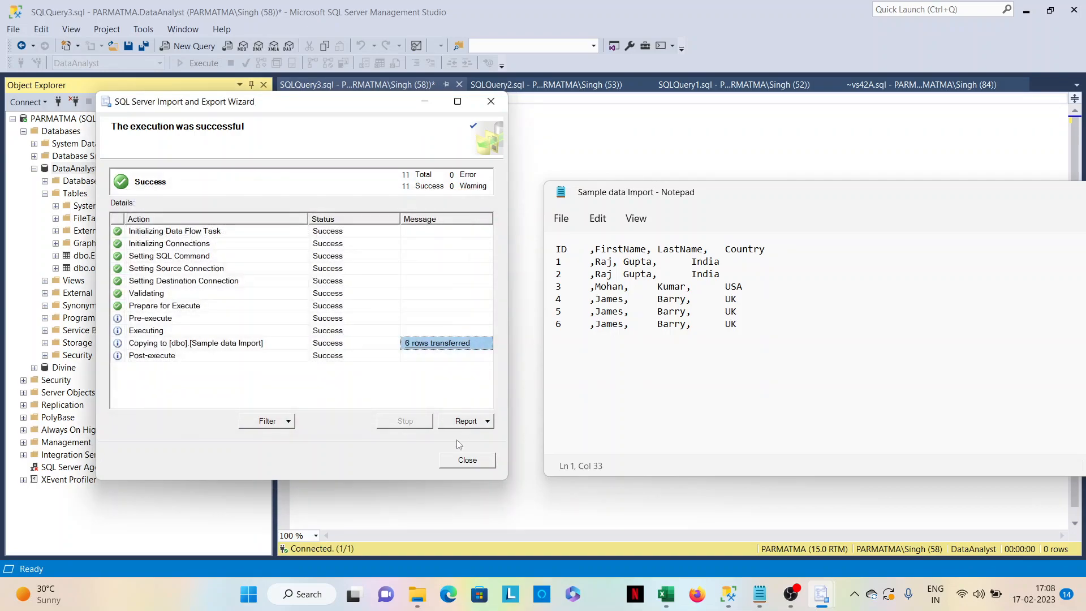
left_click(467, 460)
left_click(461, 332)
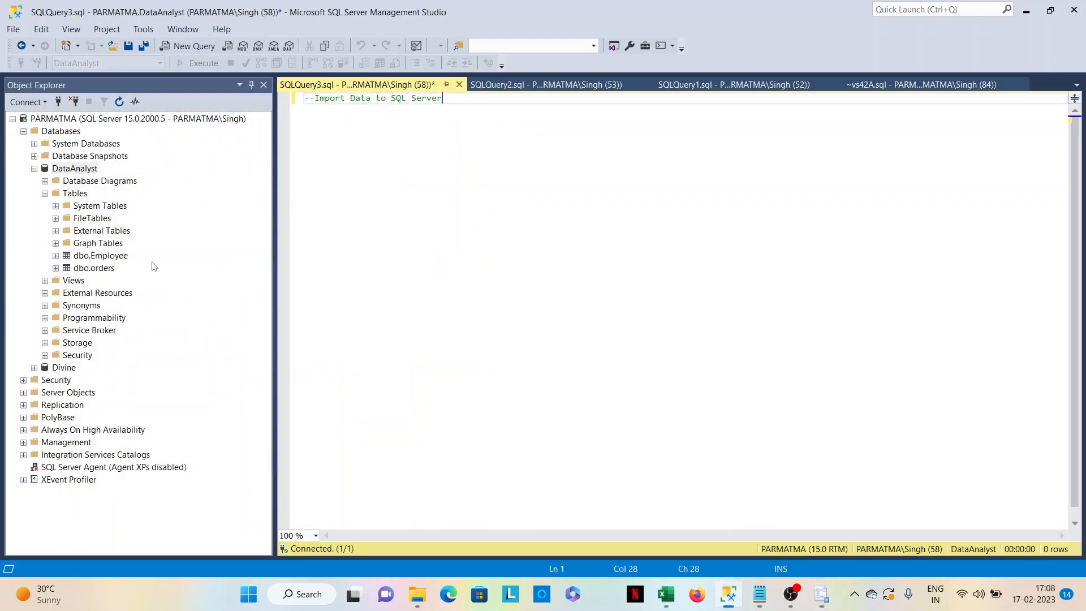
right_click(89, 166)
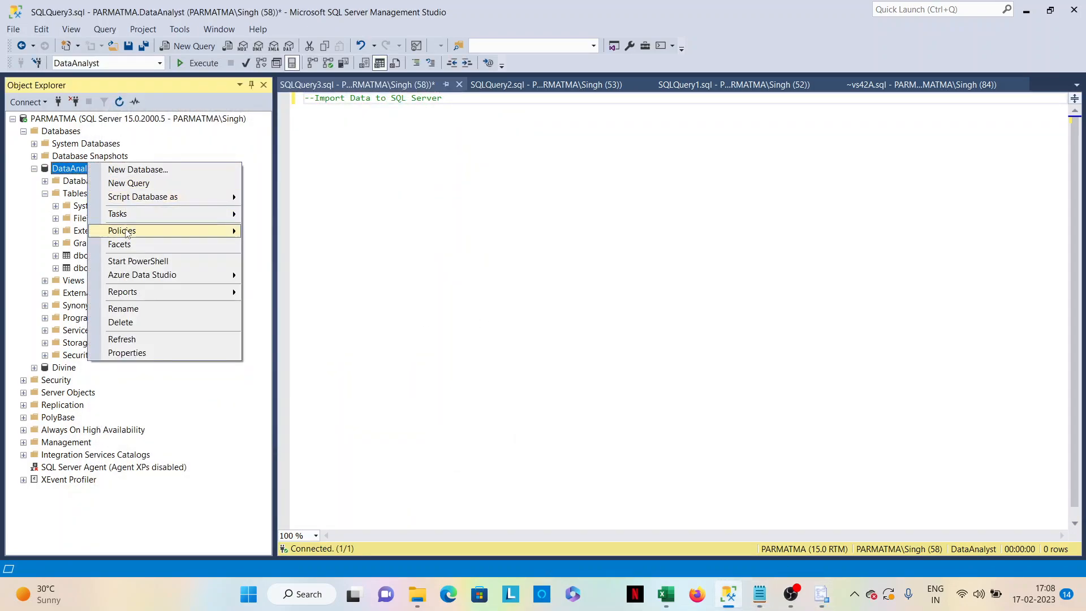
left_click(121, 339)
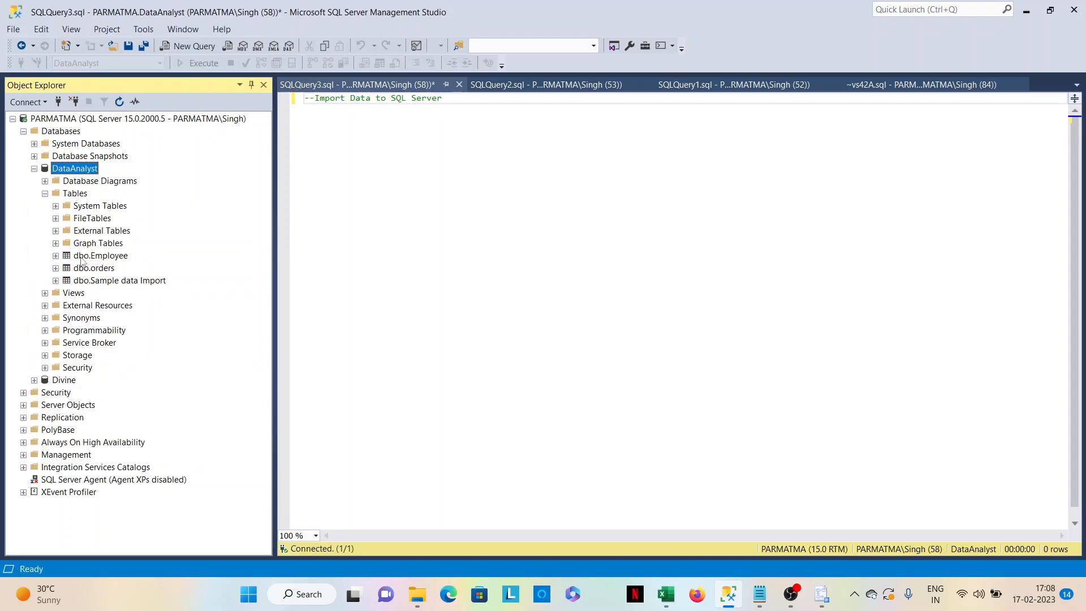
Select the top 1000 rows of dbo.Sample data Import, and view the Sample data Import workbook in Excel.
right_click(170, 281)
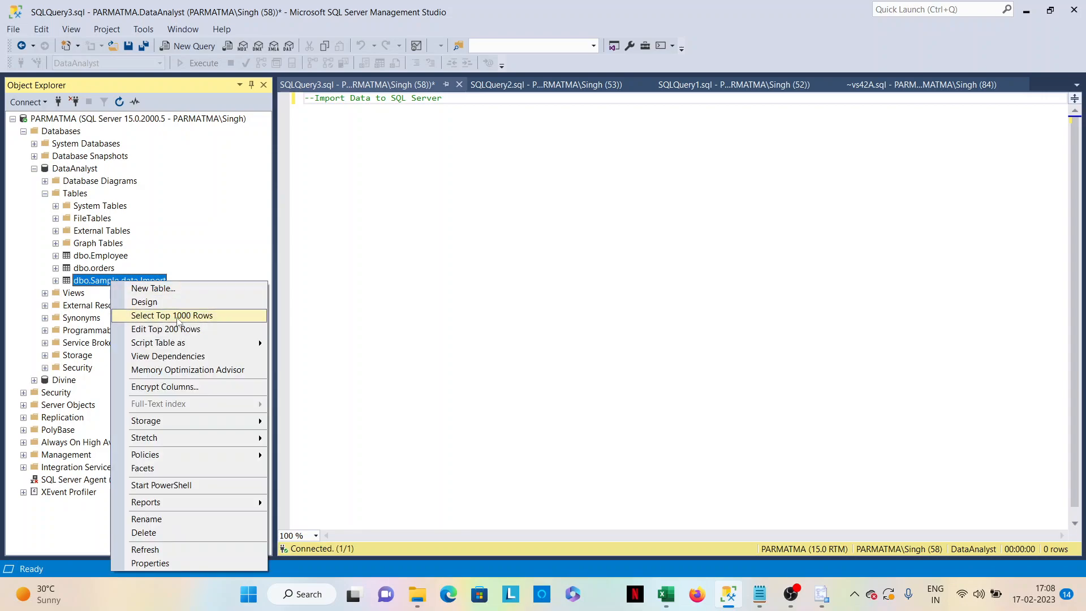
left_click(218, 317)
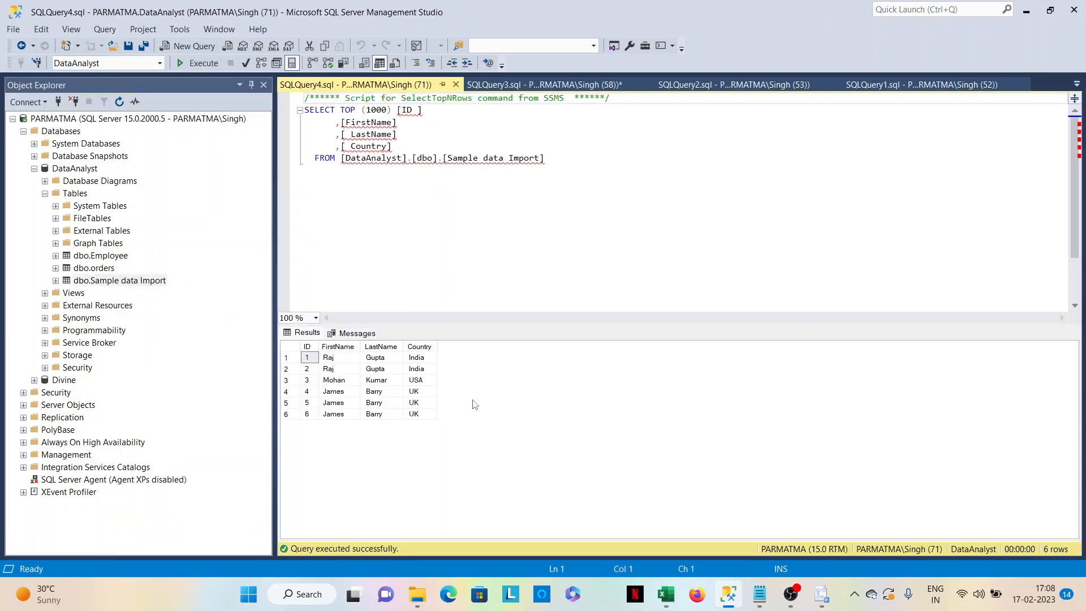
mouse_move(665, 593)
left_click(602, 531)
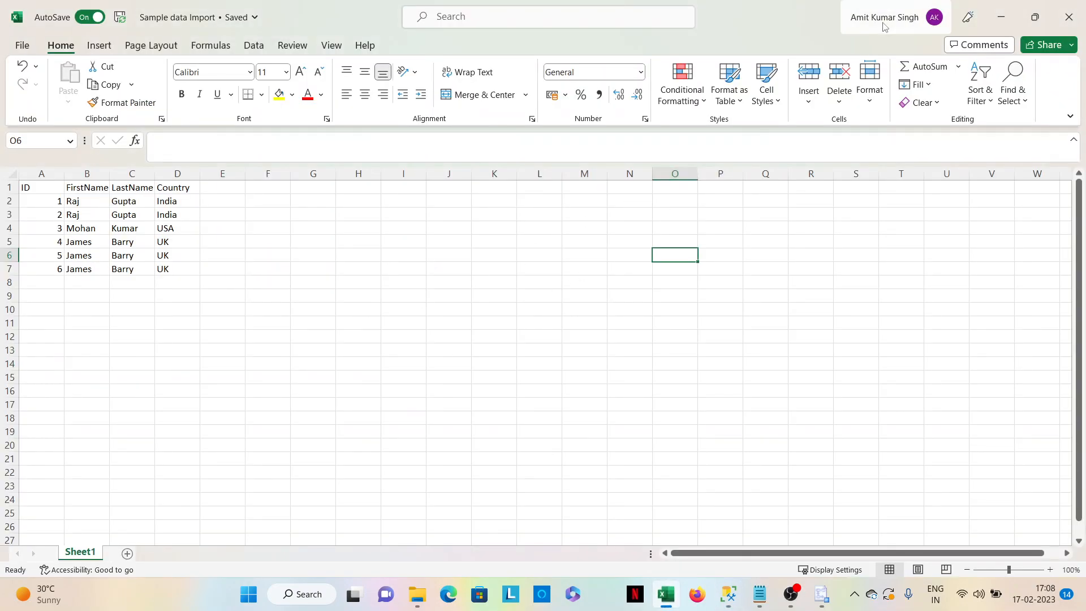
left_click(1000, 17)
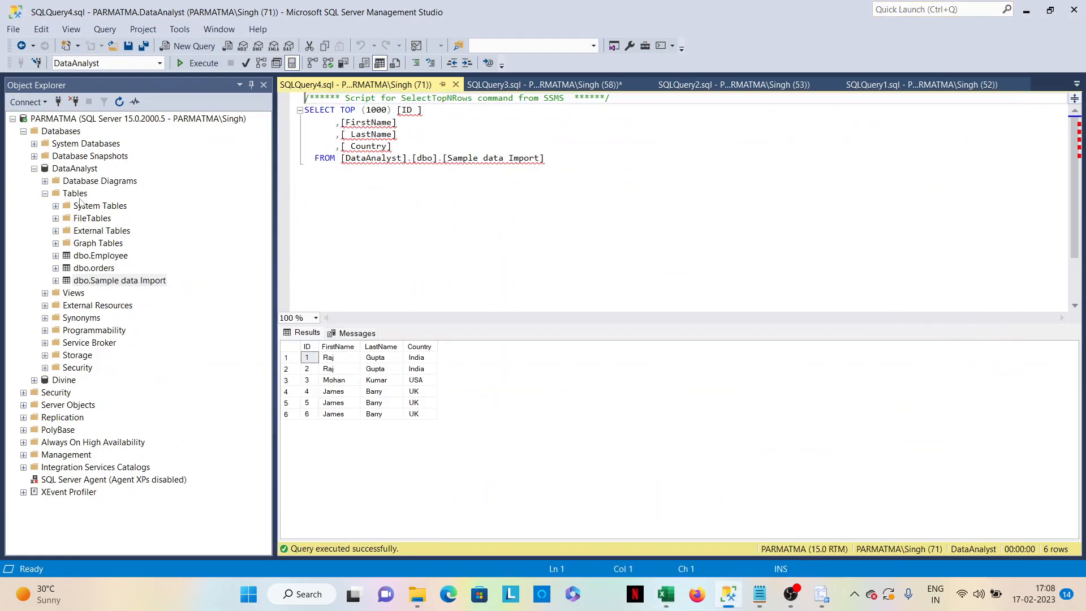
Start a new data import into the DataAnalyst database and choose Microsoft Excel as the data source.
left_click(76, 171)
right_click(76, 172)
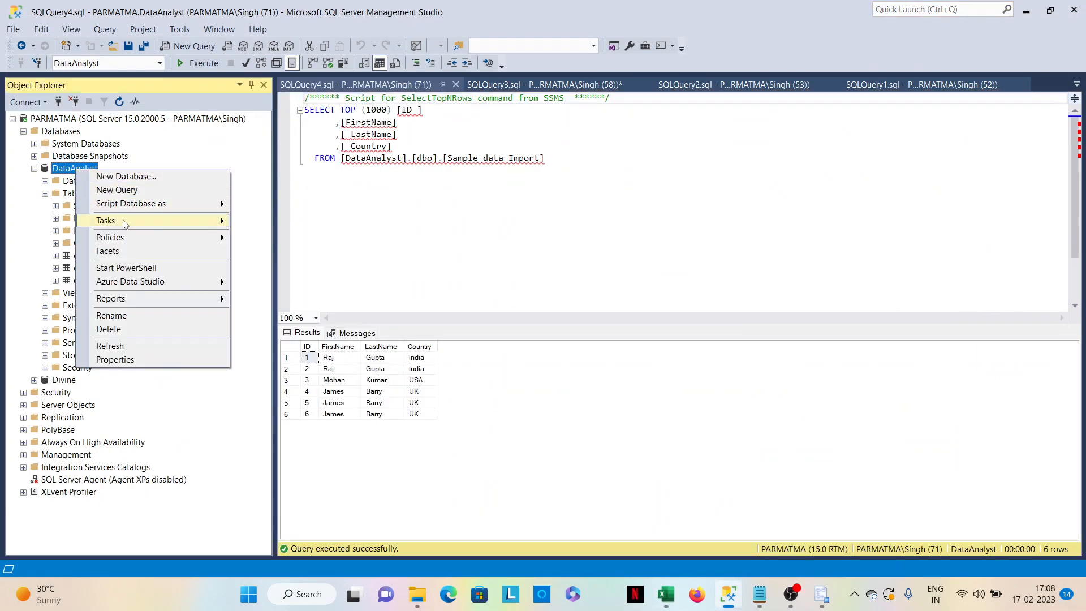
mouse_move(209, 222)
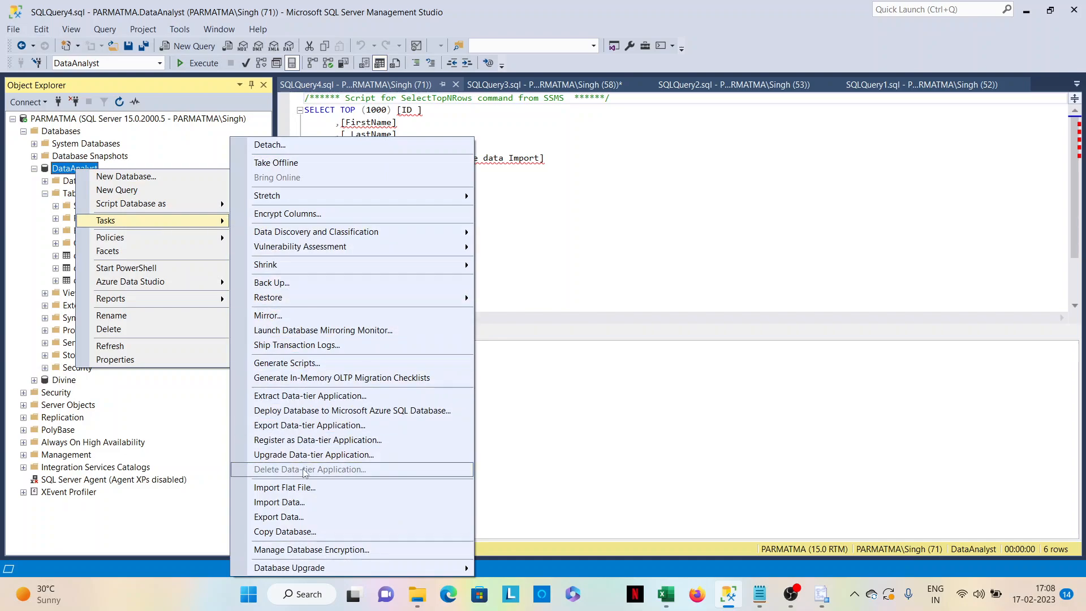
left_click(302, 502)
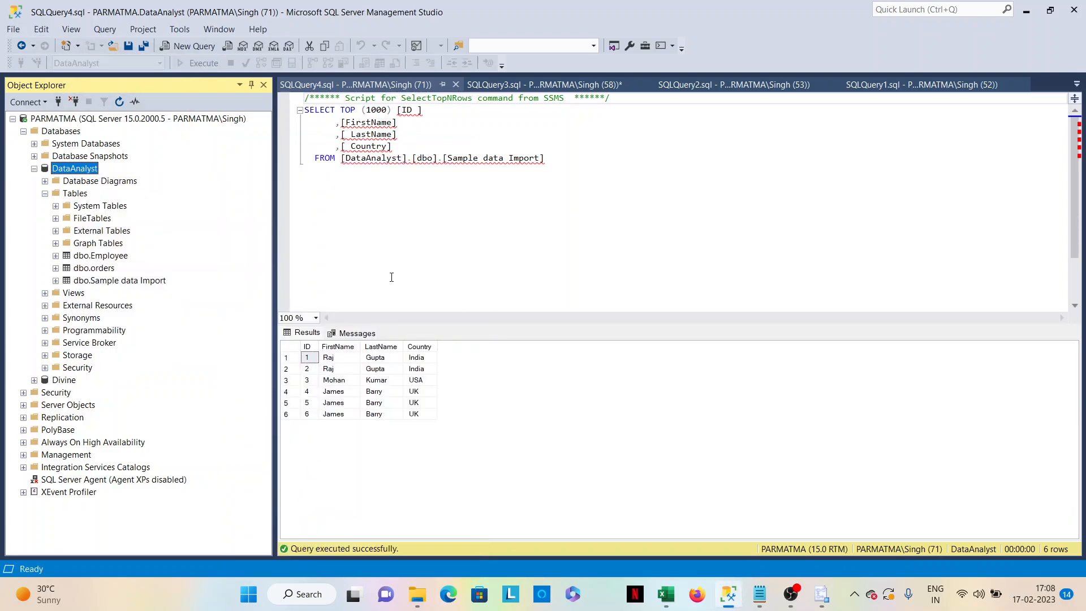
left_click(326, 441)
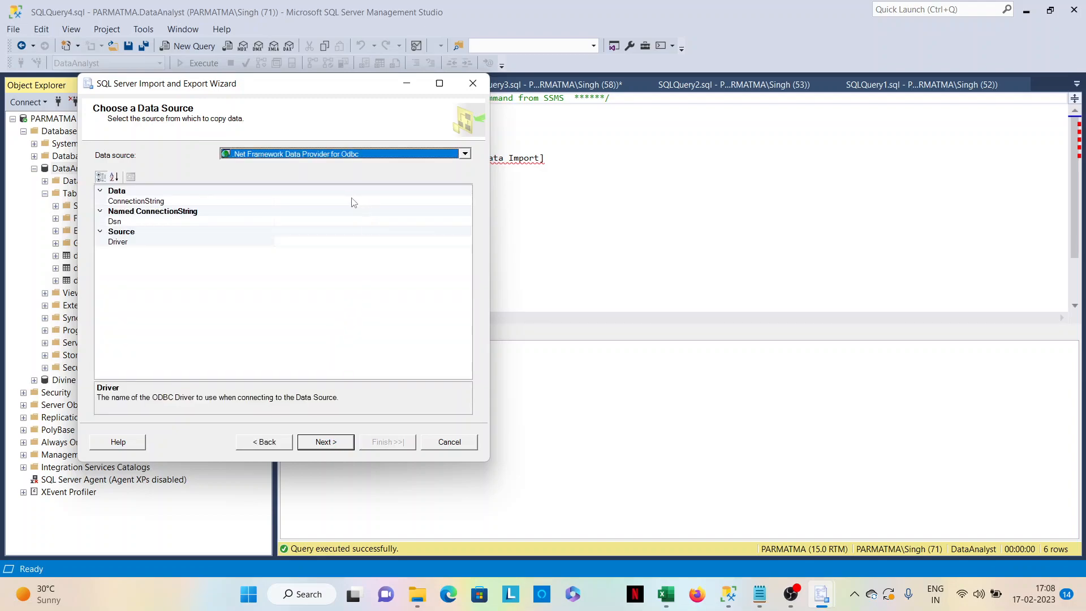
left_click(464, 155)
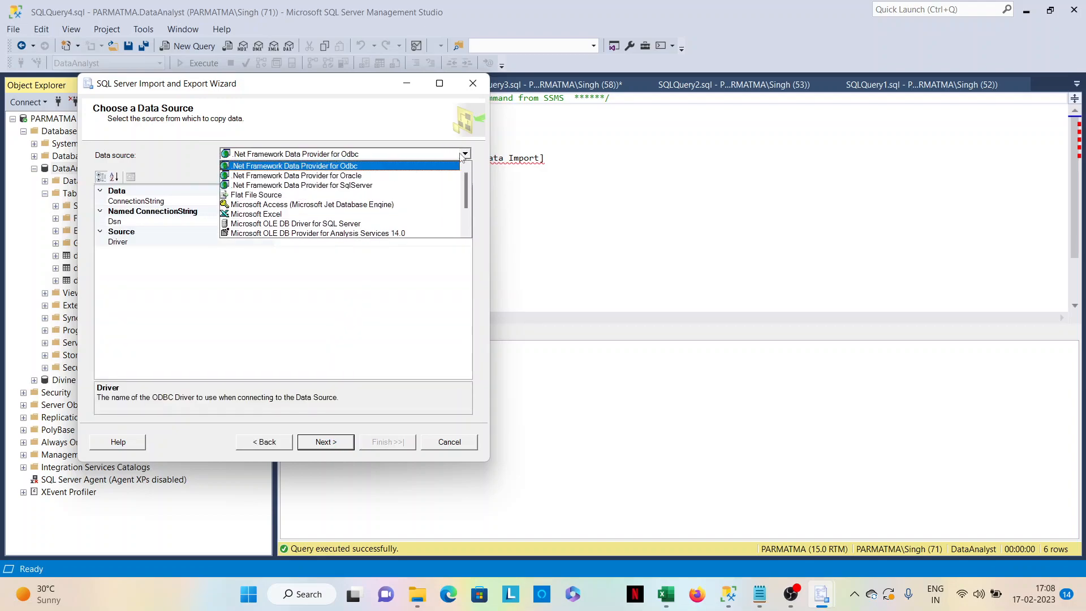
left_click(316, 214)
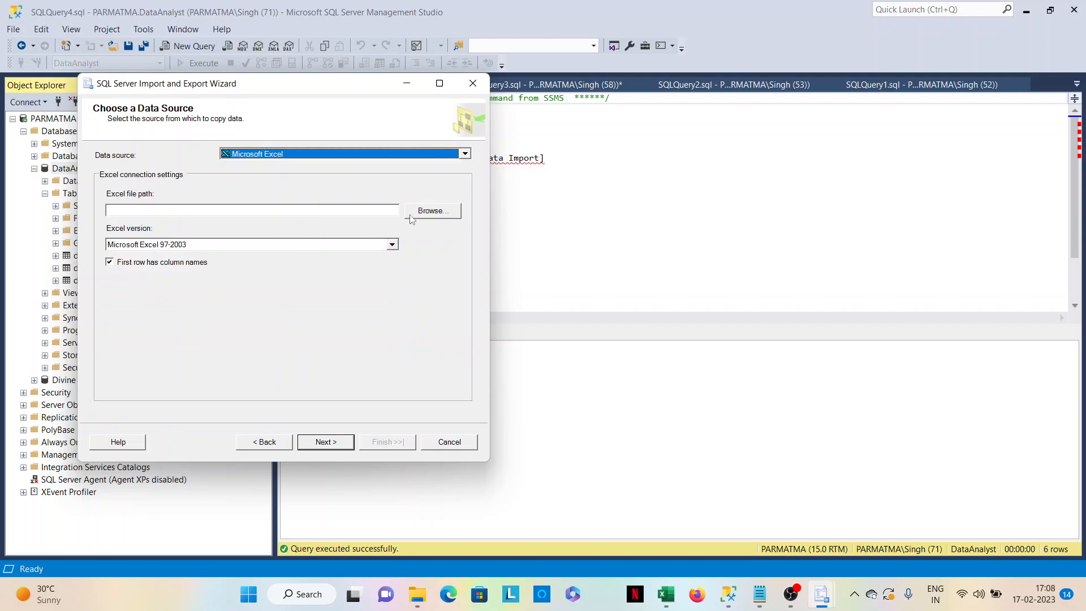
Look for the Sample data Import Excel workbook in the Desktop folder, in the wizard's file browser and in File Explorer.
left_click(431, 211)
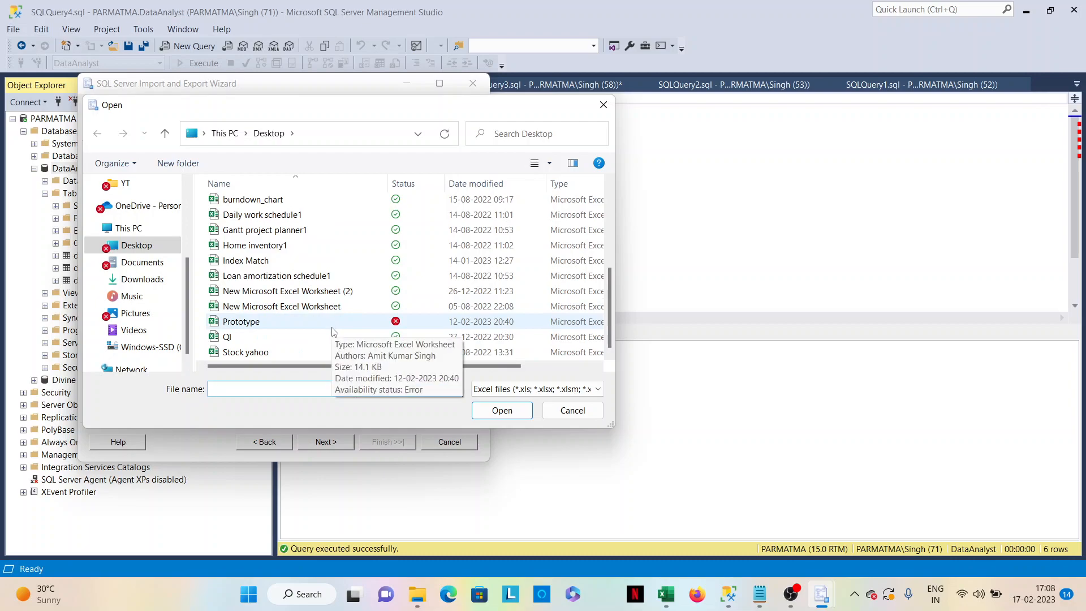
left_click_drag(607, 327, 605, 233)
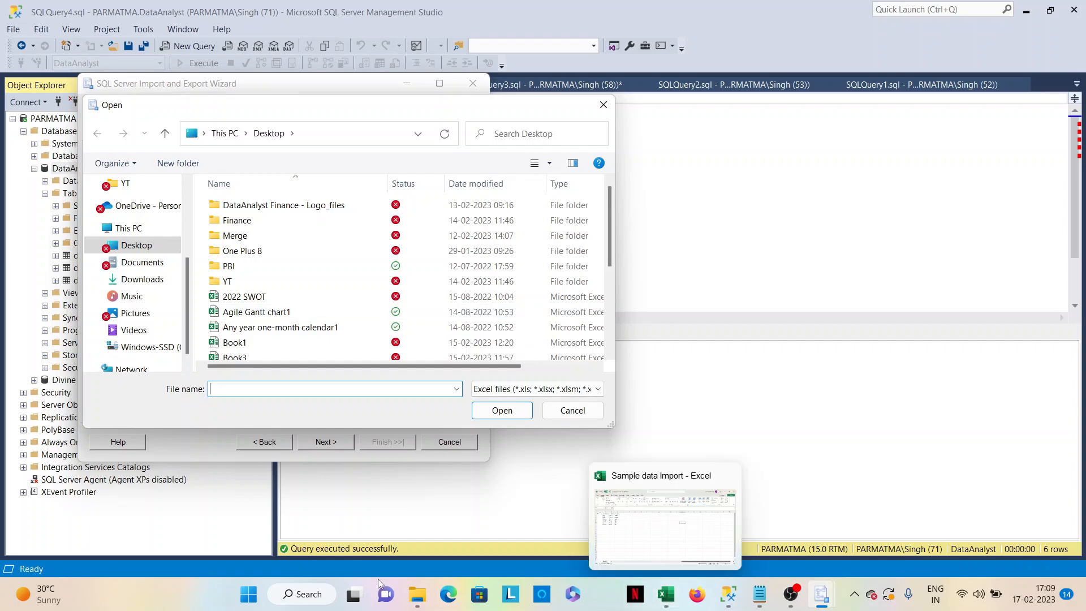
left_click(417, 595)
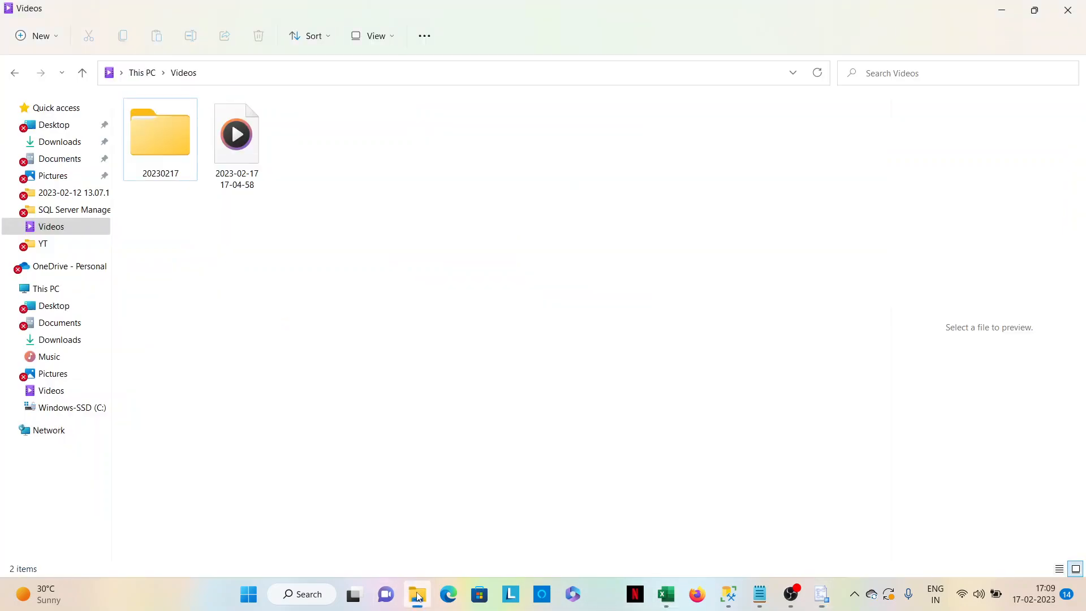
left_click(58, 306)
scroll(247, 387, "down", 12)
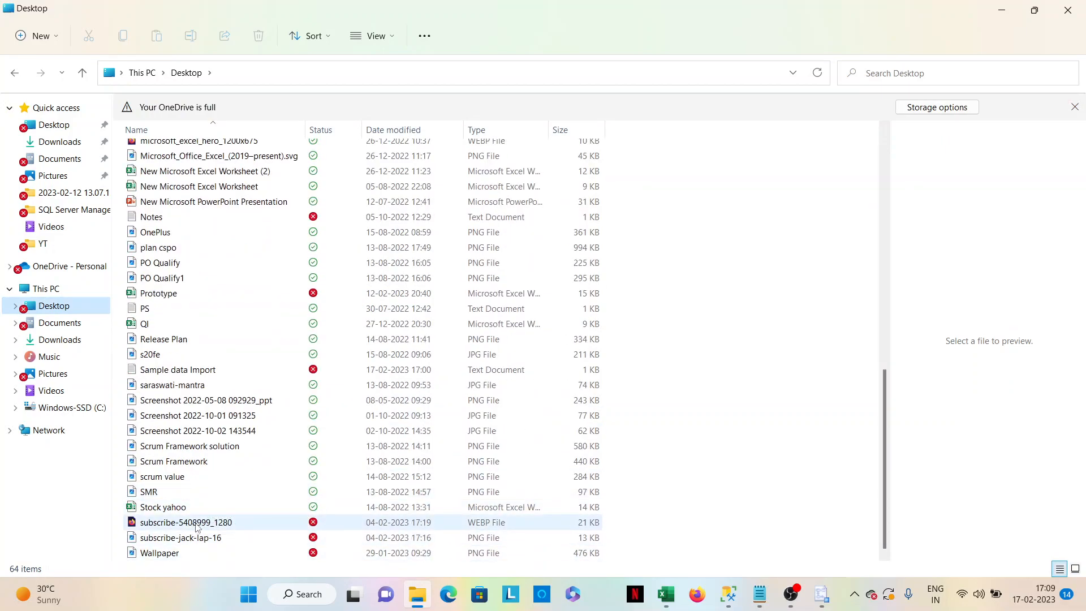
scroll(199, 461, "up", 8)
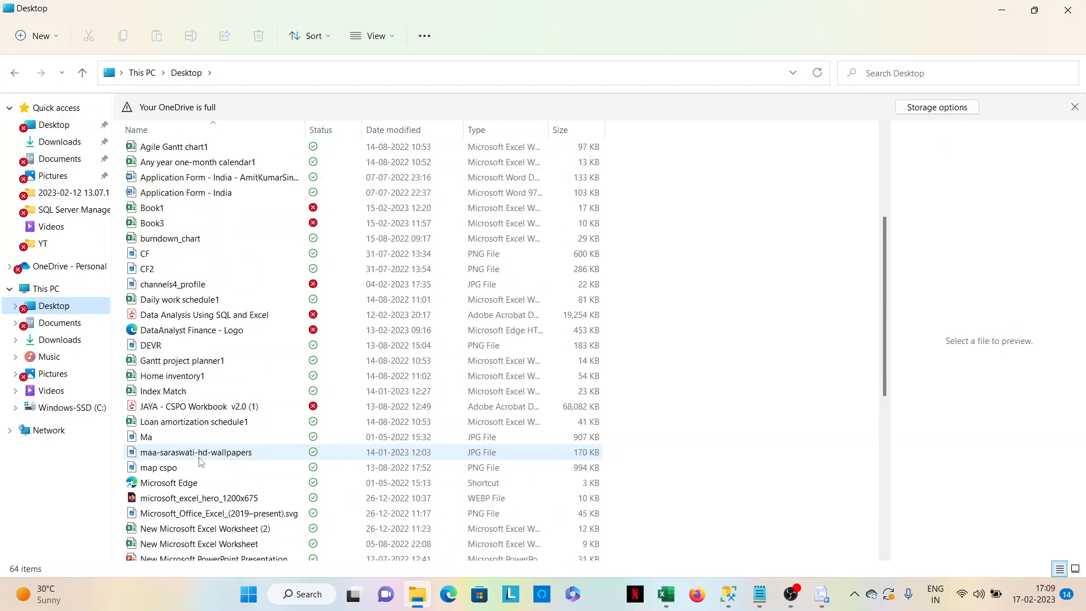
scroll(199, 461, "up", 5)
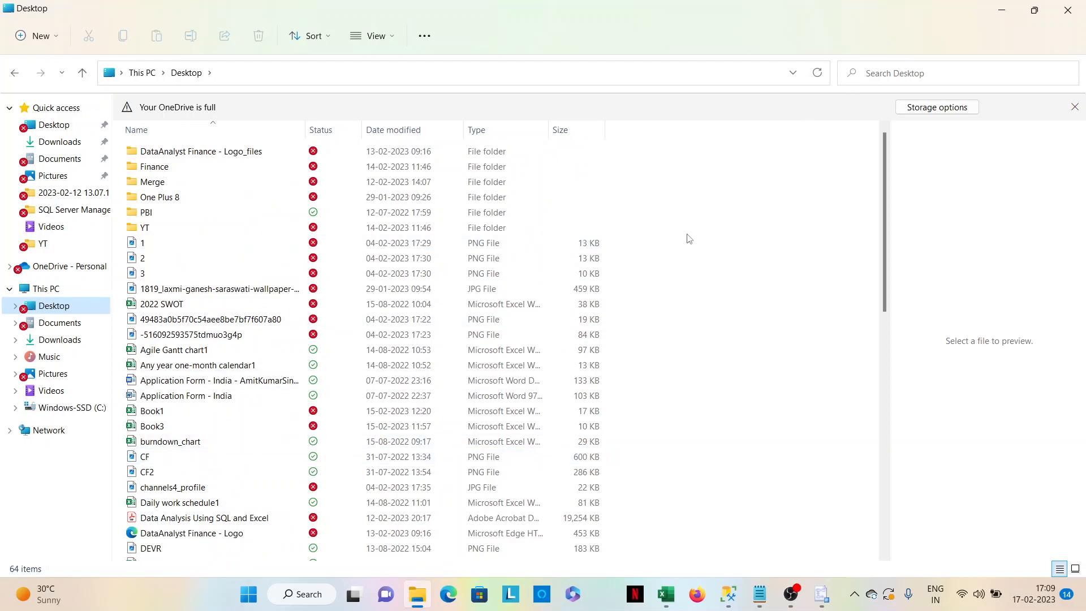
left_click(791, 594)
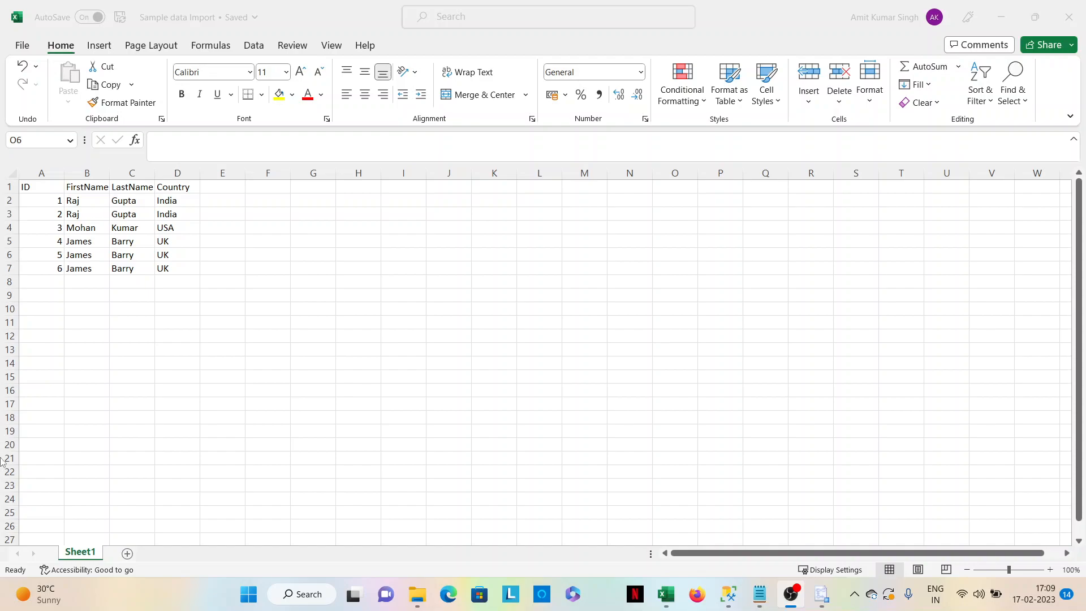
Locate the Sample data Import Excel workbook on the Desktop in File Explorer and check it in Excel.
left_click(418, 593)
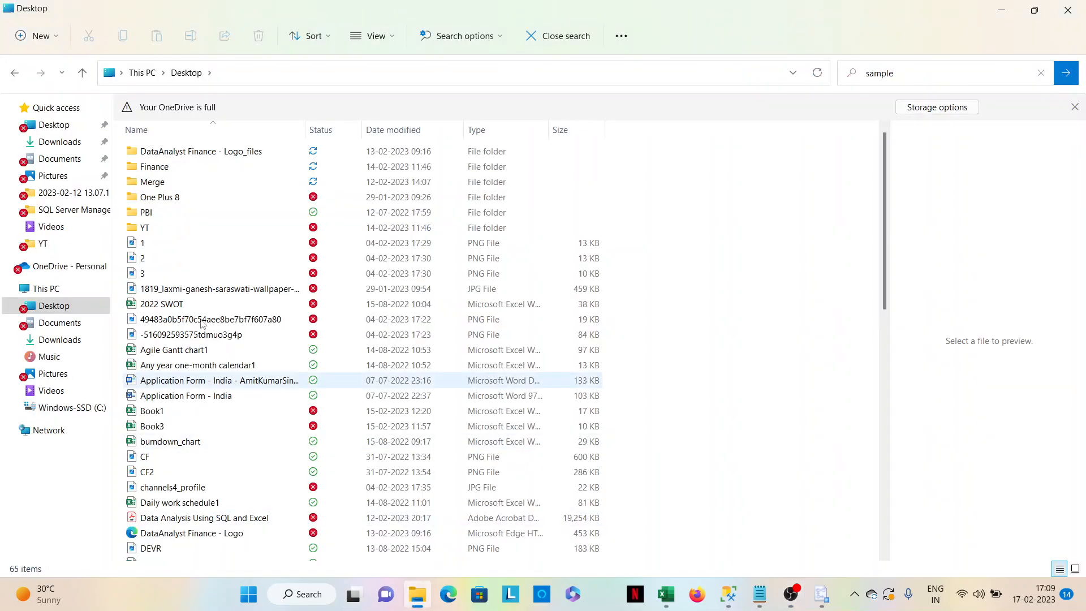
scroll(214, 396, "down", 13)
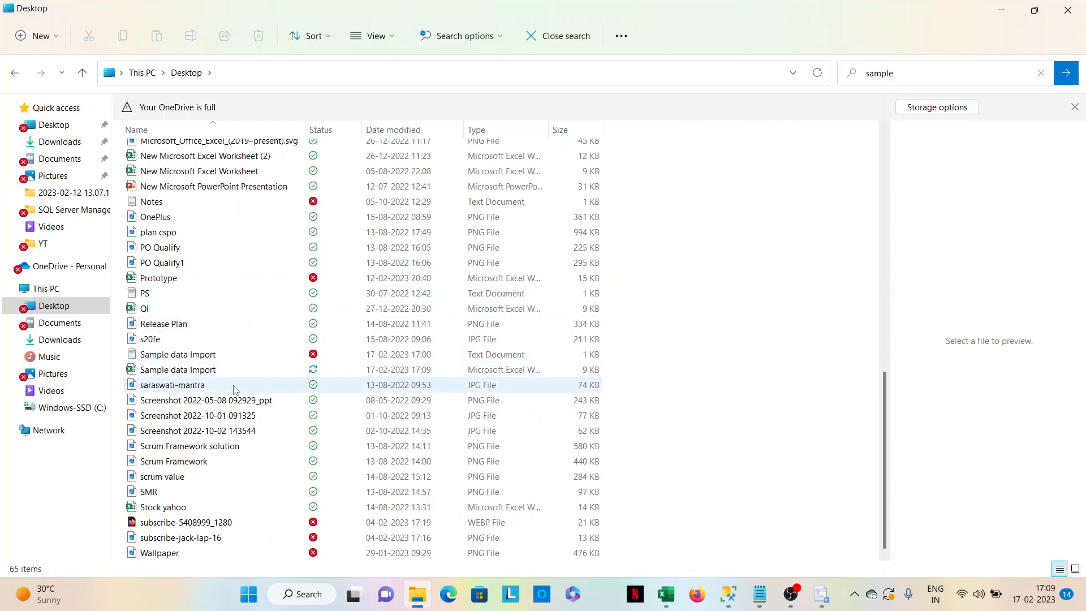
left_click(205, 372)
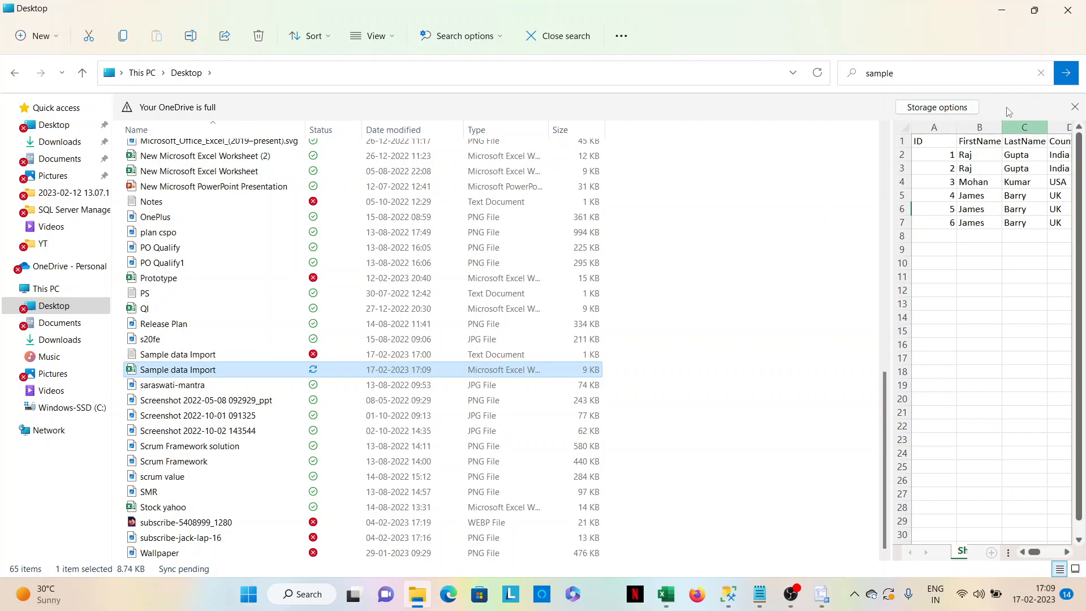
left_click(667, 594)
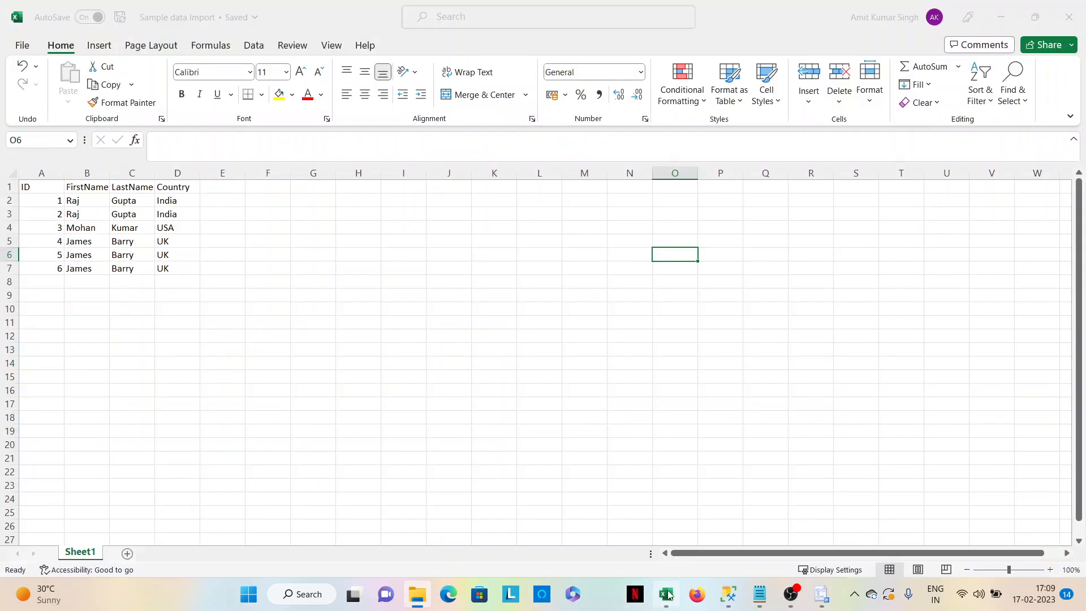
left_click(394, 350)
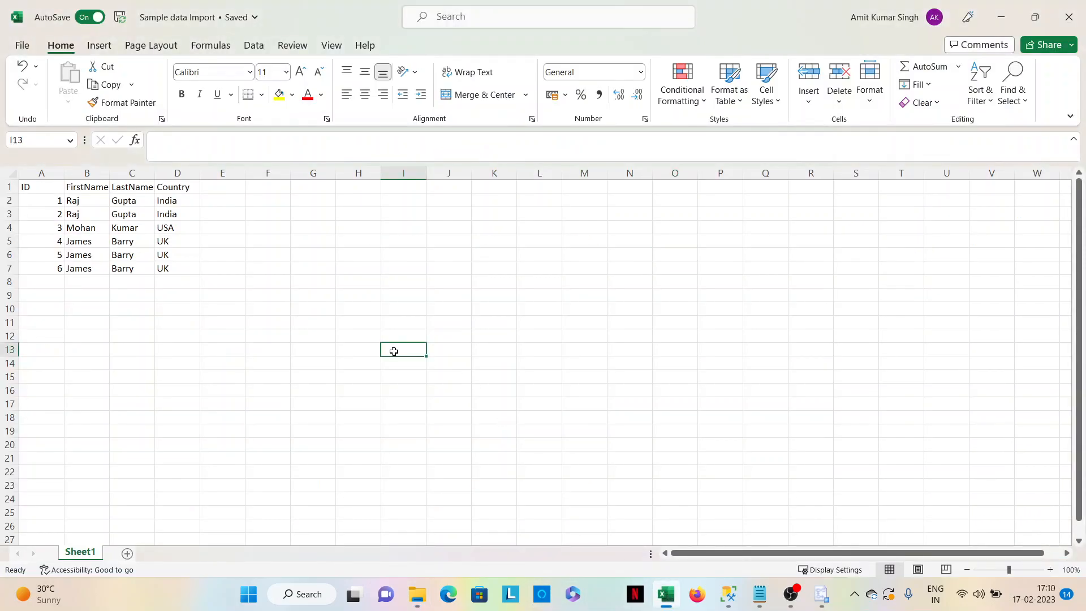
left_click(23, 46)
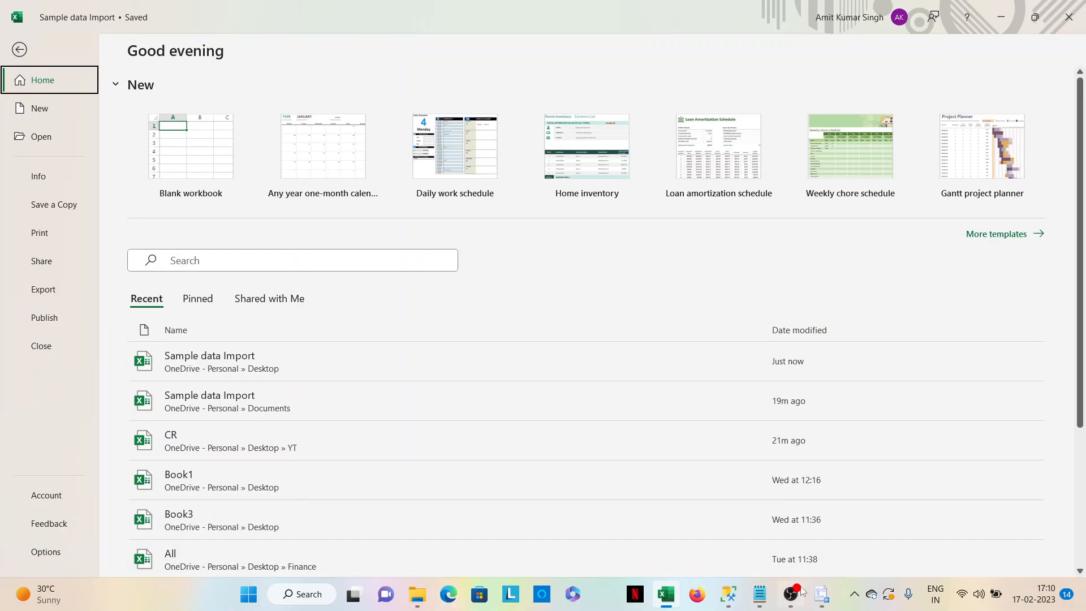
Switch back to the import wizard and try to open Sample data Import.xlsx from the Desktop as the source file.
left_click(822, 594)
left_click(852, 540)
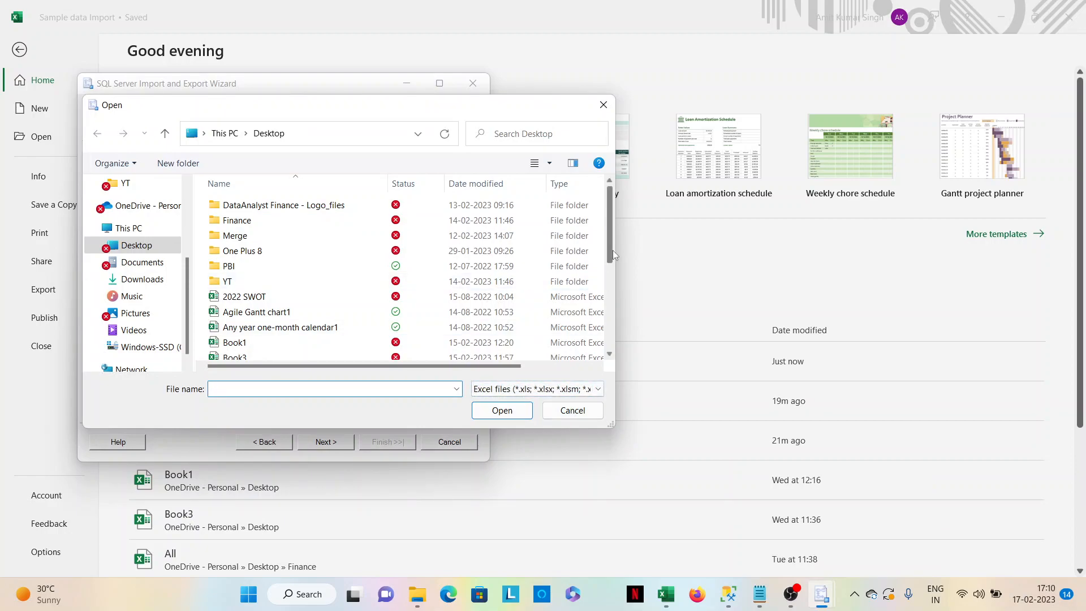
scroll(609, 250, "down", 4)
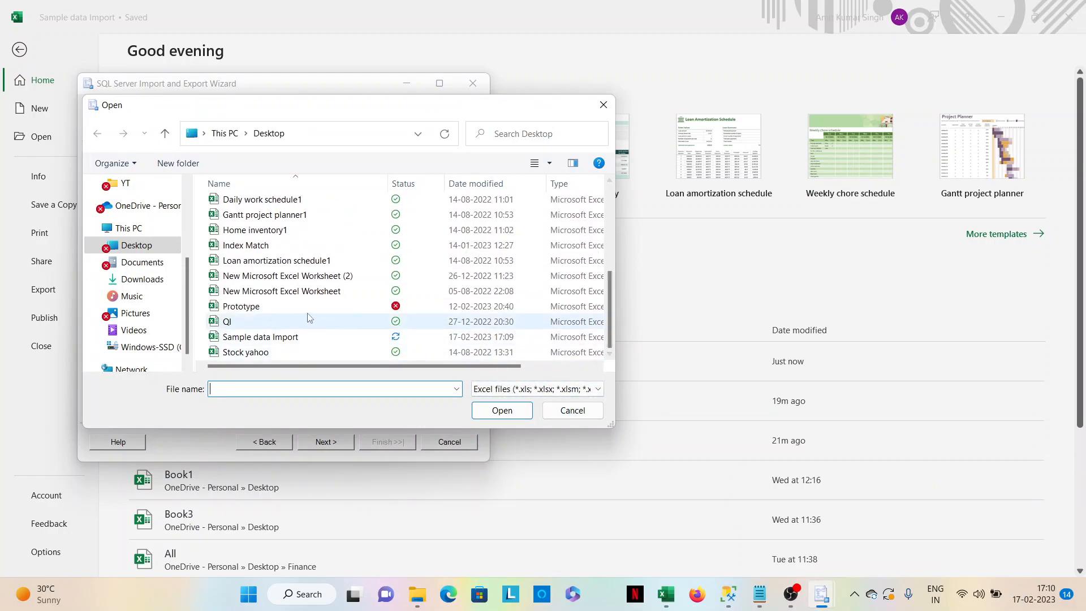
scroll(304, 314, "up", 2)
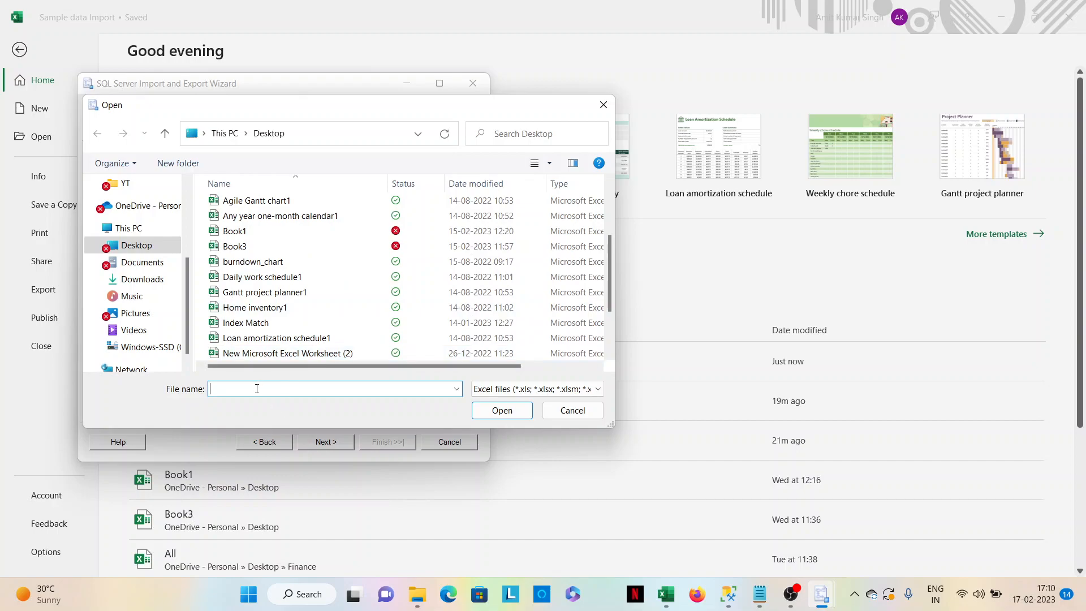
type("sa")
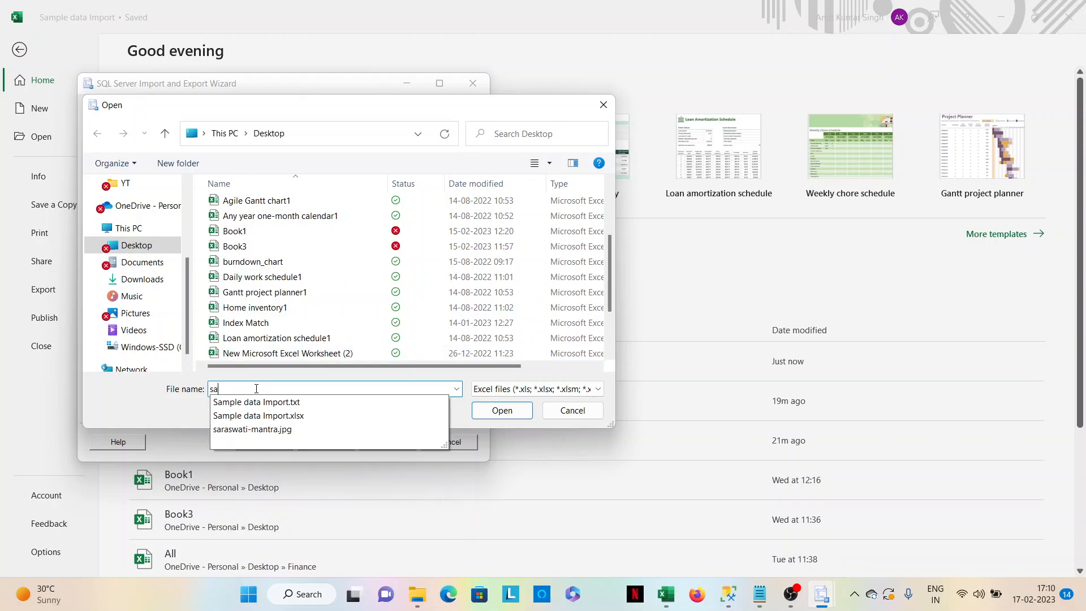
left_click(269, 416)
left_click(498, 413)
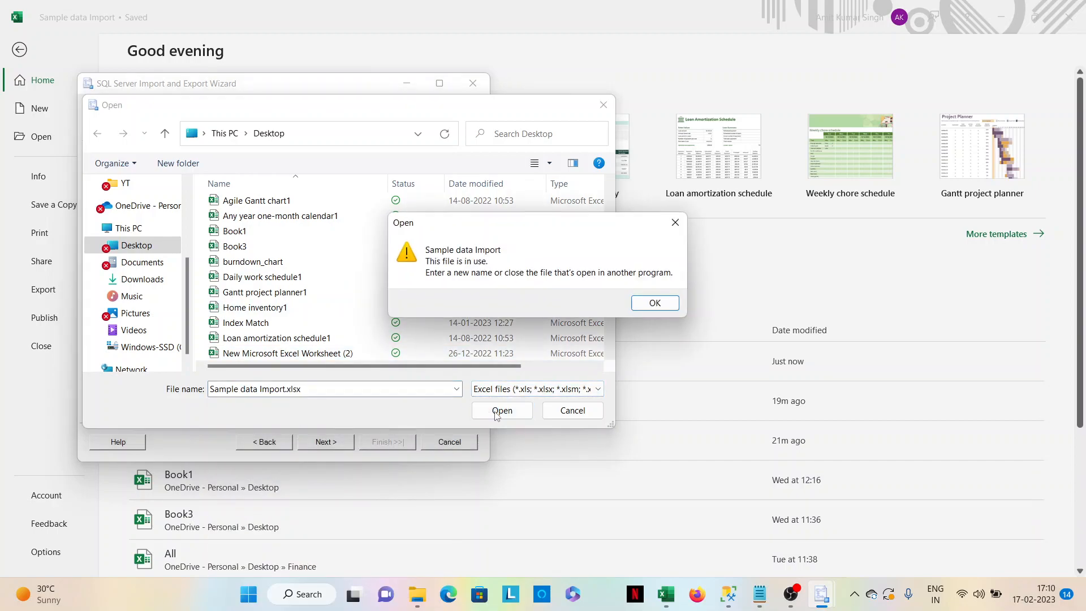
left_click(655, 303)
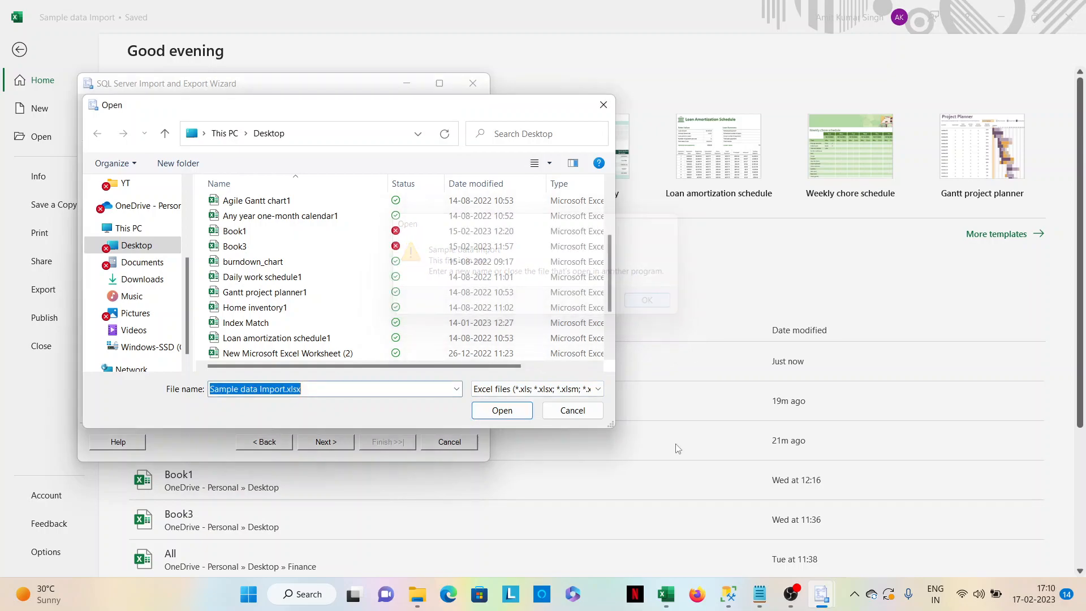
Move the Excel window out of the way and cancel the wizard's source file selection.
left_click(668, 594)
left_click(673, 597)
left_click(670, 597)
left_click(669, 595)
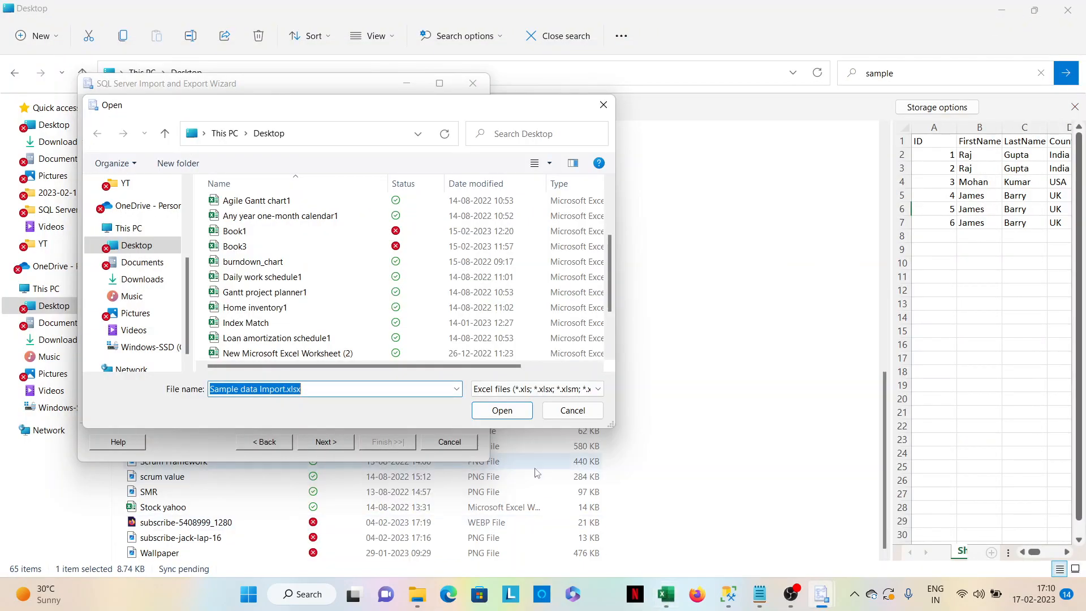
left_click(566, 411)
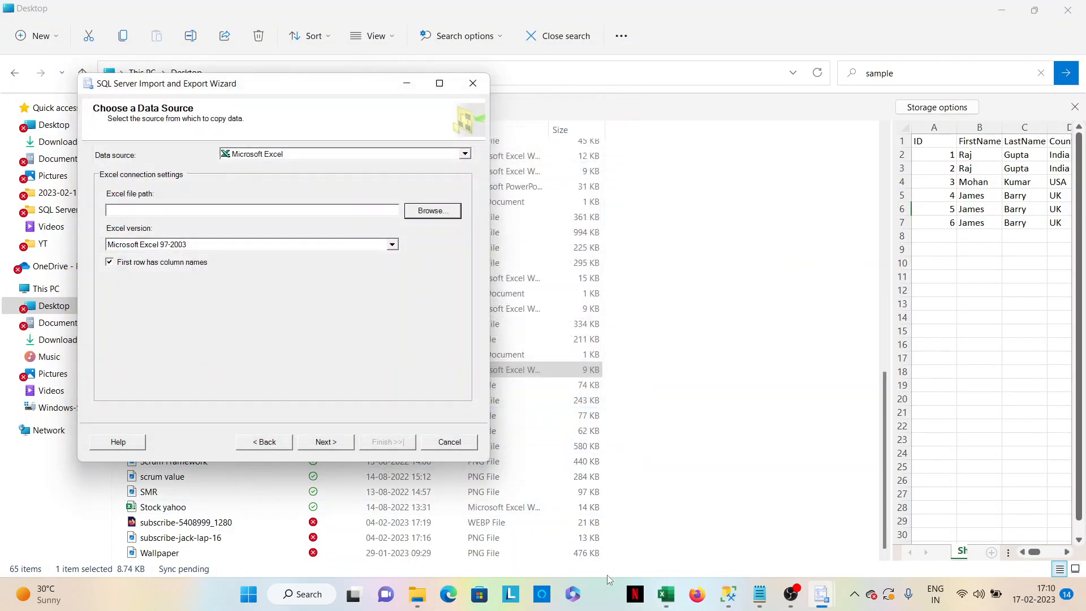
Close the workbook in Excel and try to continue the import with Sample data Import.xlsx from the Desktop as the source.
left_click(667, 595)
left_click(1068, 17)
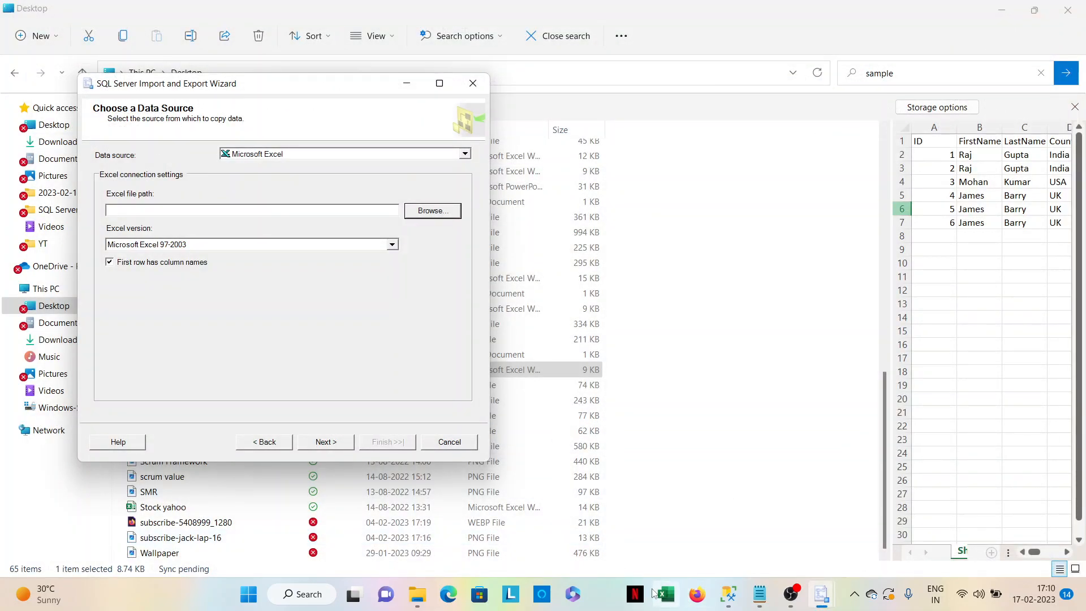
left_click(426, 217)
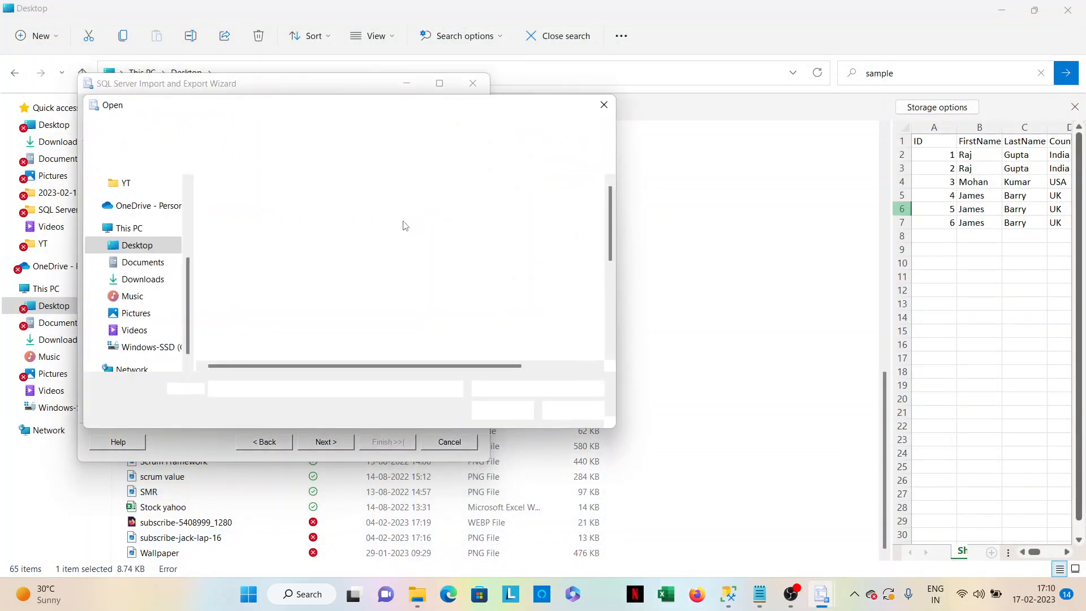
scroll(286, 344, "down", 3)
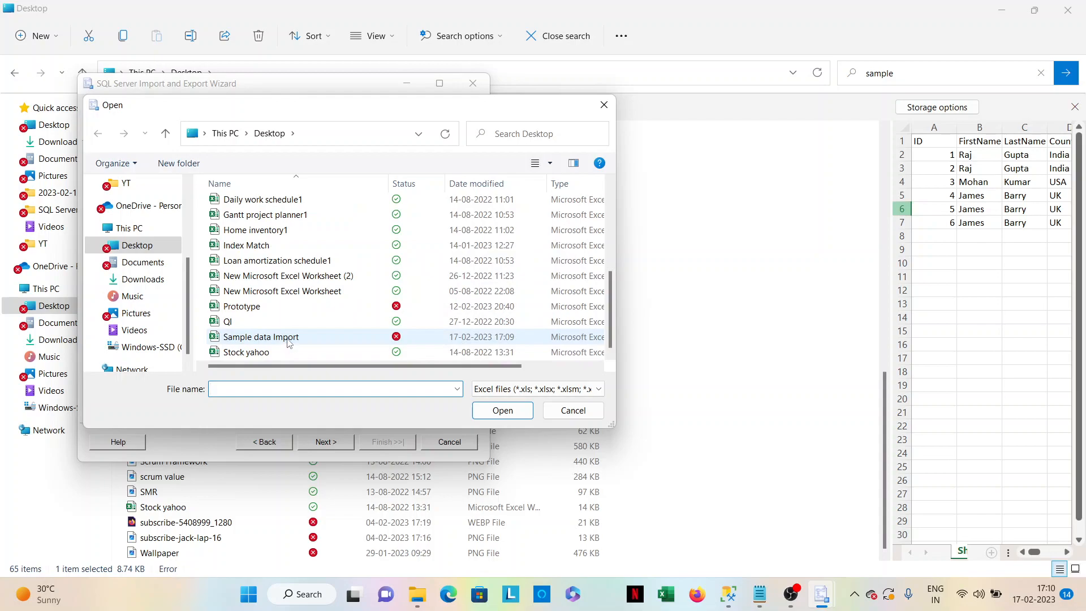
left_click(288, 338)
left_click(502, 410)
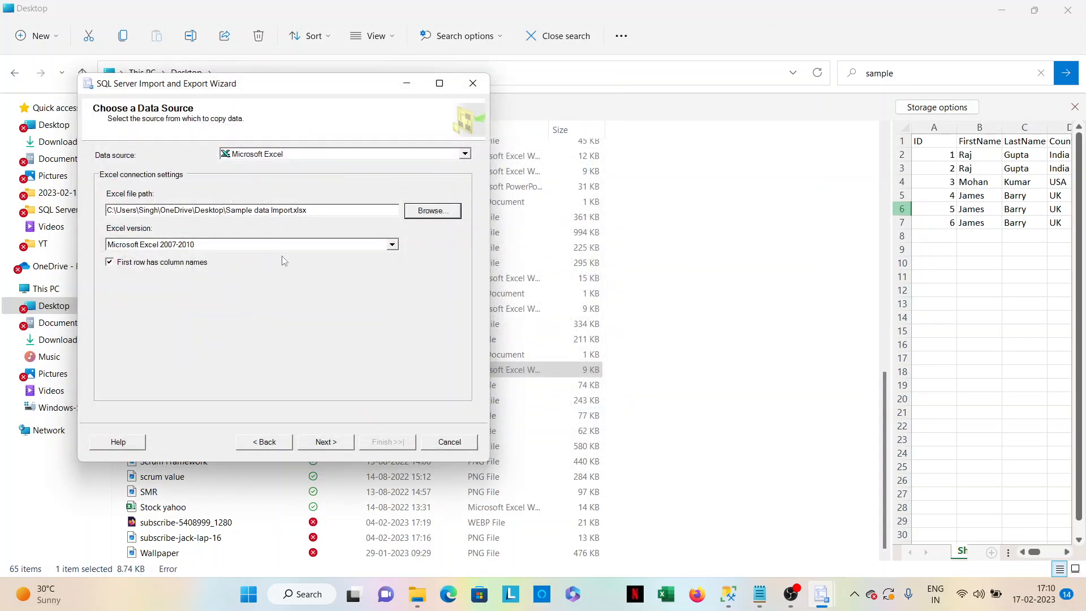
left_click(322, 441)
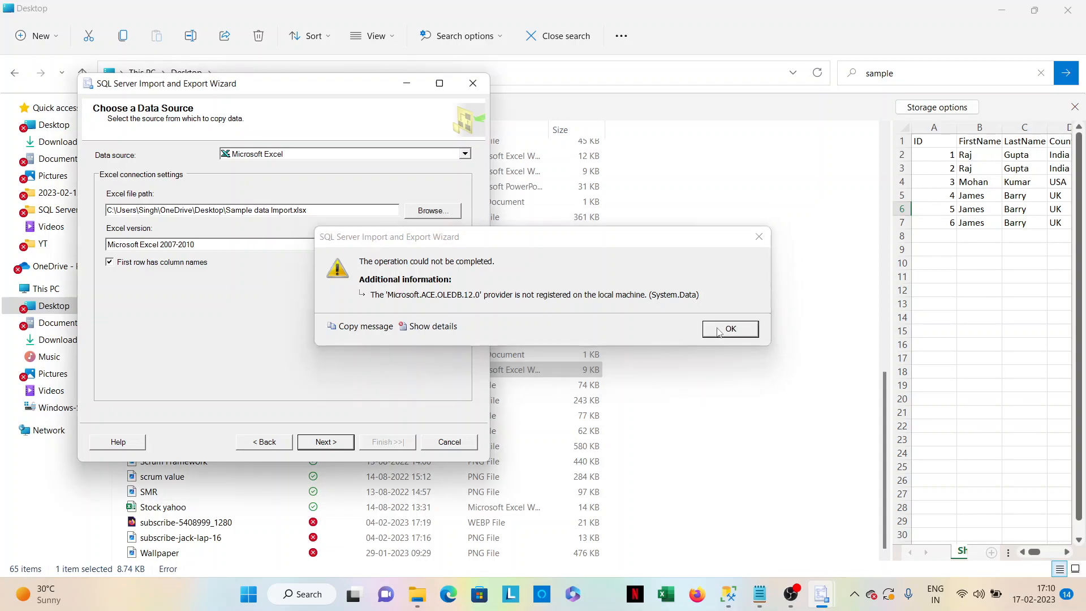
left_click(719, 333)
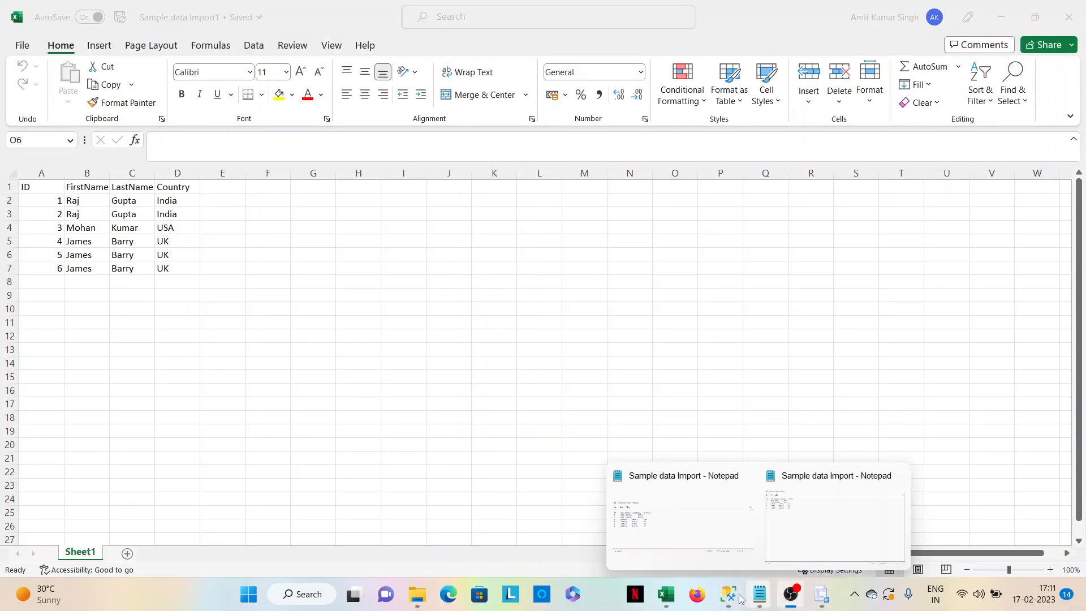
Return to the import wizard and try to open the Sample data Import1 workbook from the Desktop as the source file.
mouse_move(800, 595)
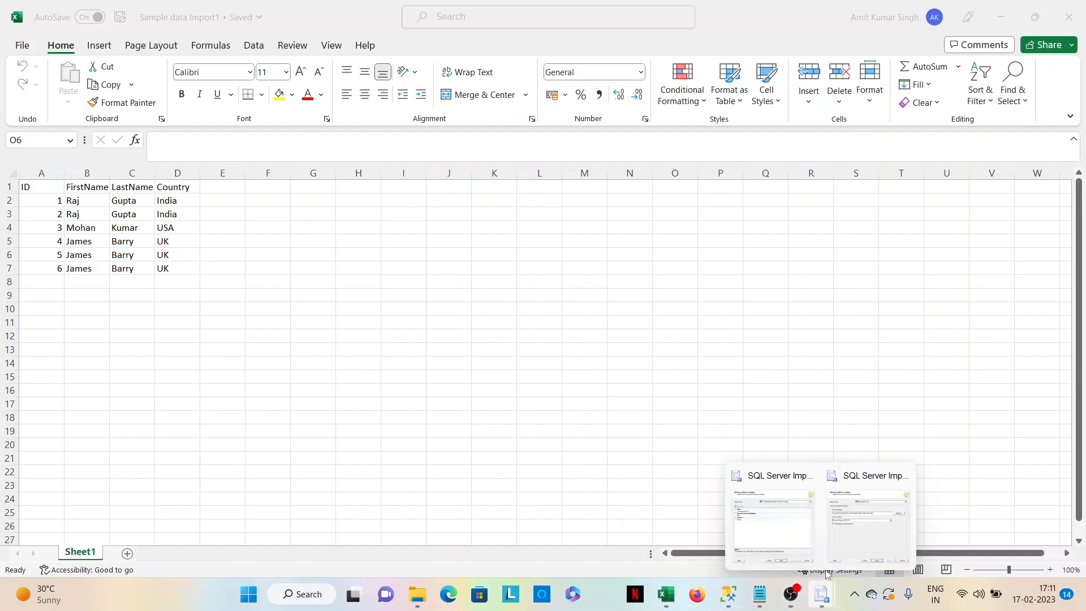
left_click(854, 526)
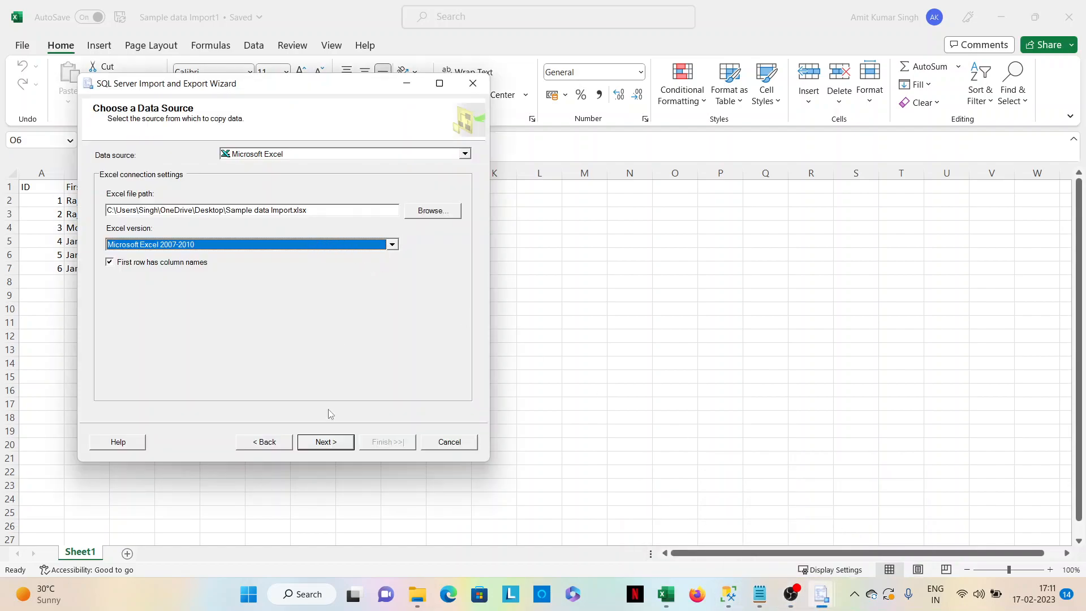
left_click(434, 212)
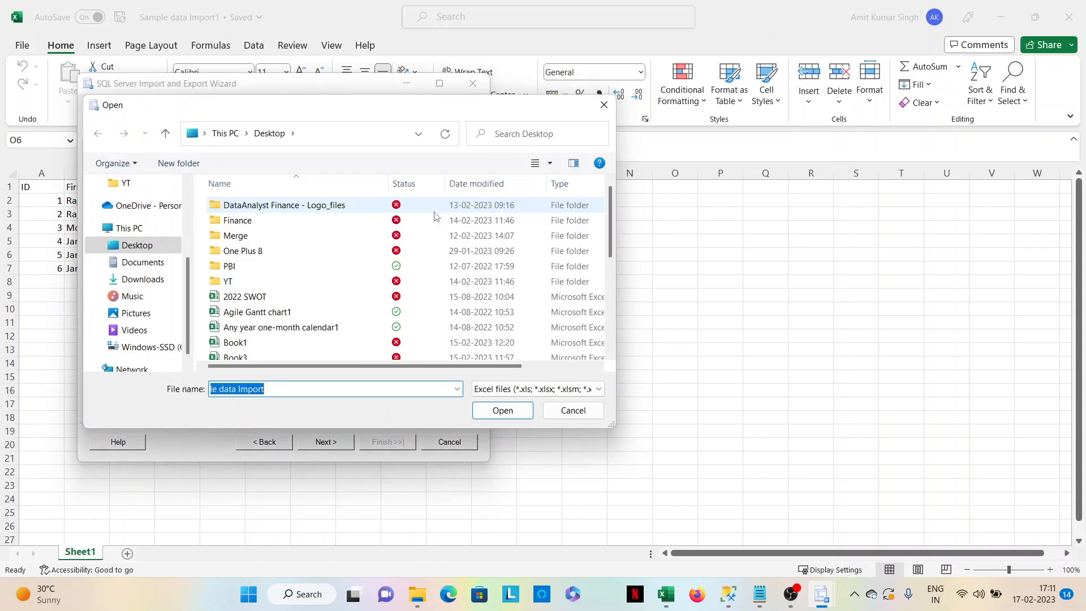
left_click(138, 244)
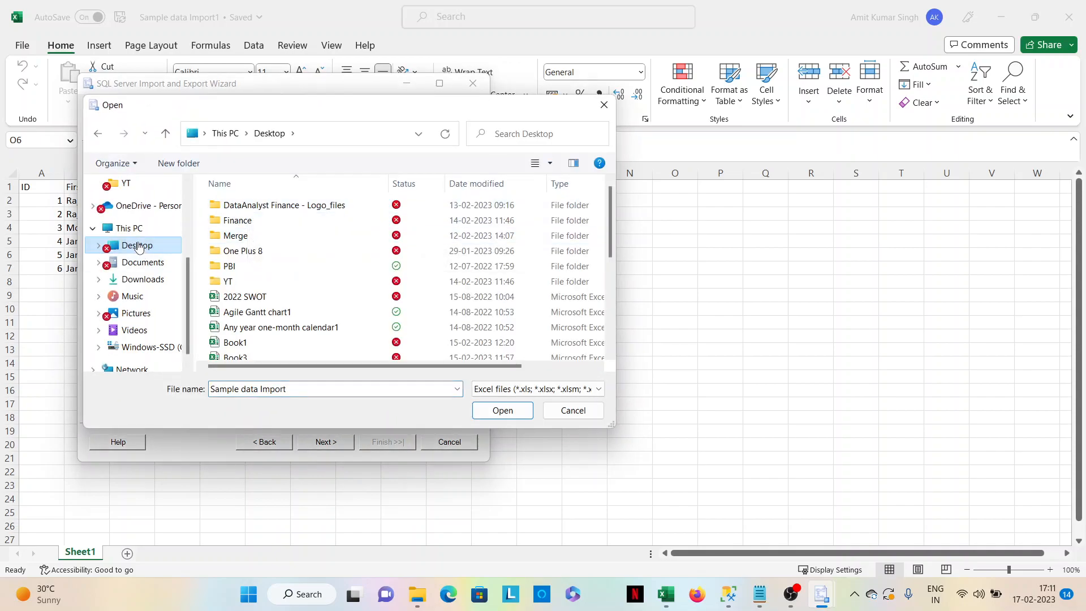
left_click_drag(610, 241, 623, 344)
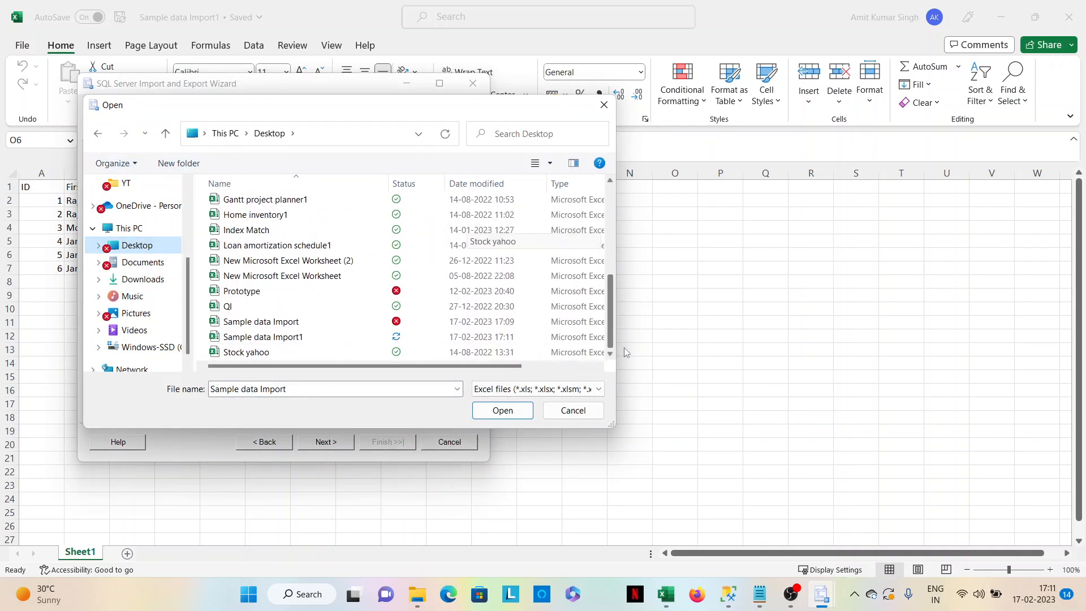
left_click(310, 337)
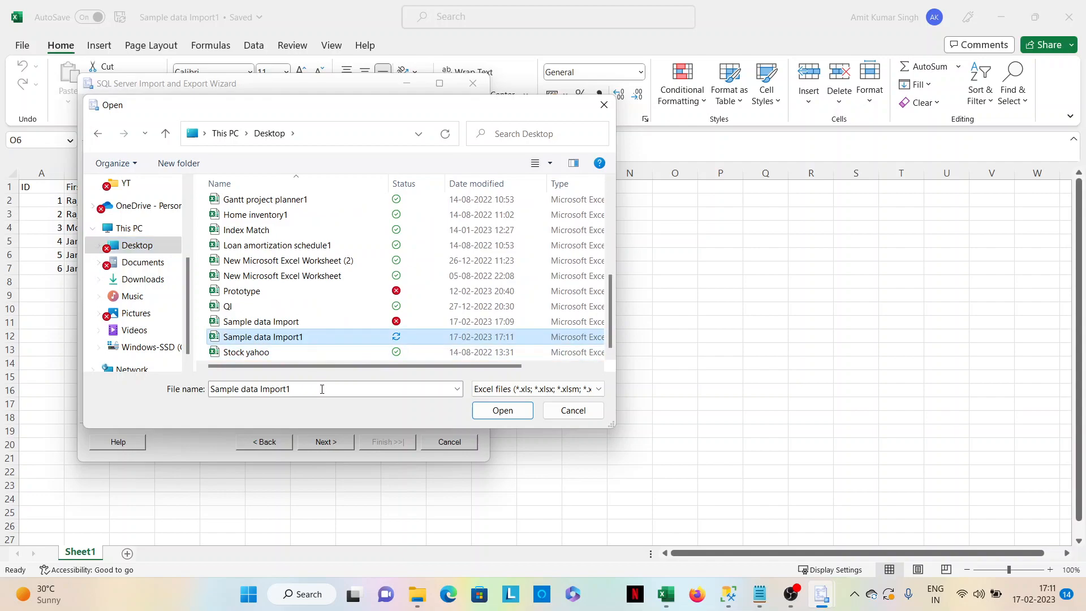
left_click(503, 409)
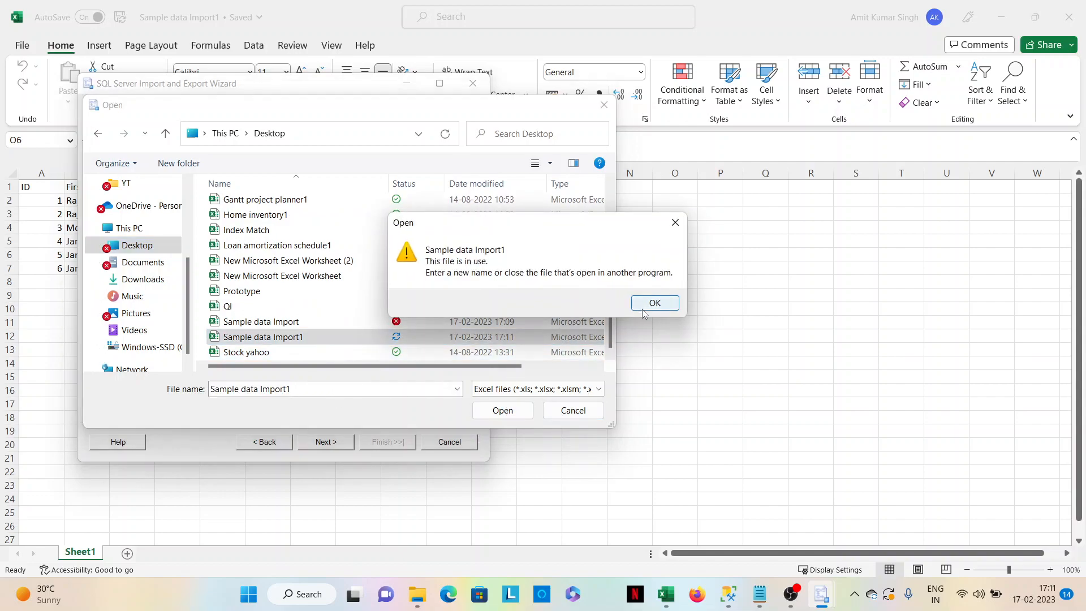
left_click(643, 304)
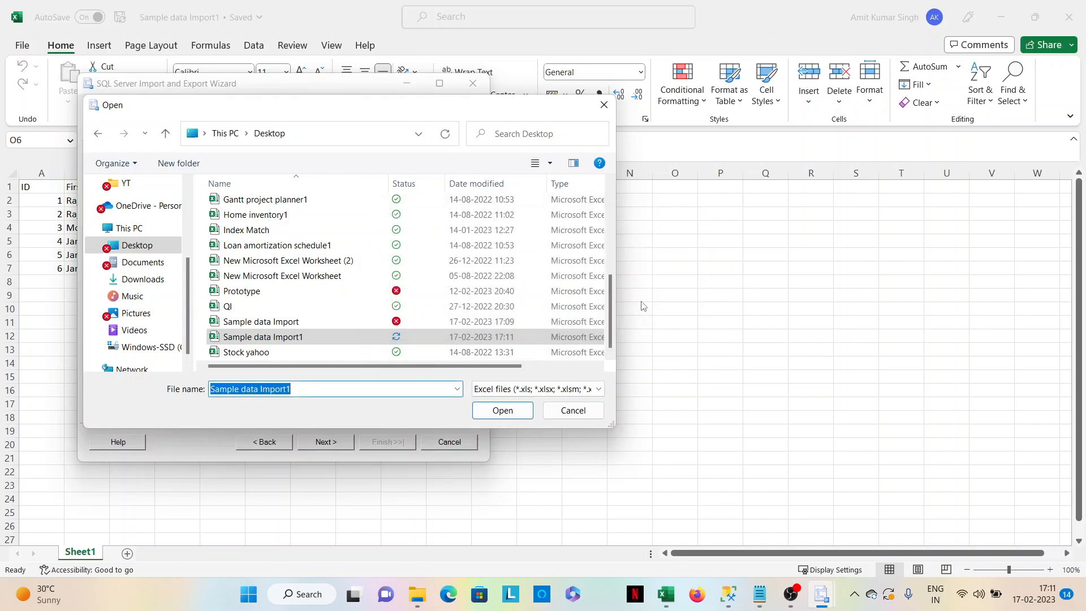
Select Sample data Import1.xlsx as the Excel source file and try to continue to the destination page.
left_click(299, 321)
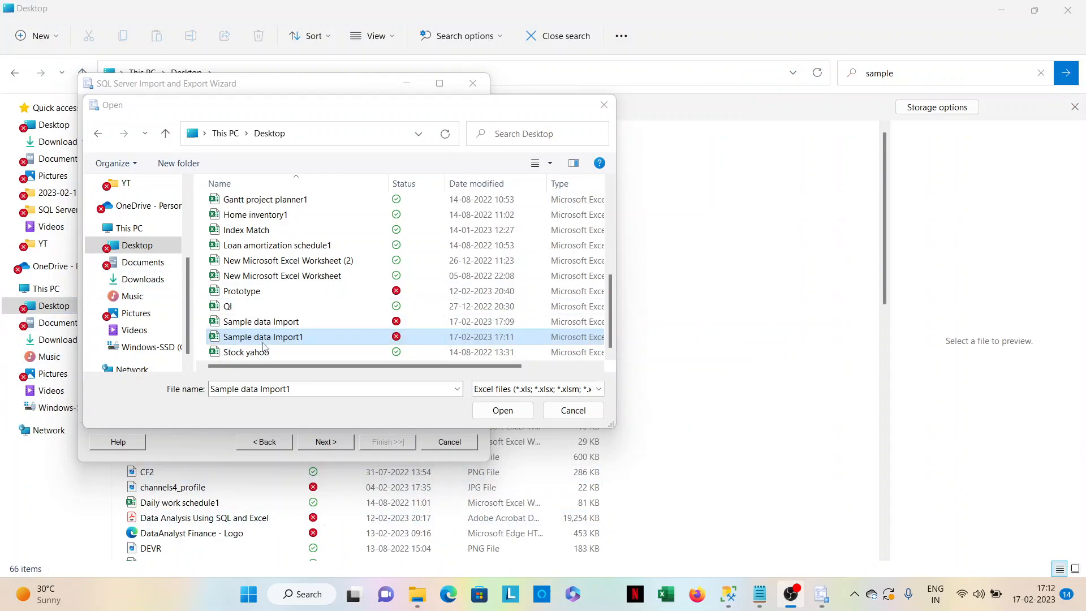
double_click(263, 338)
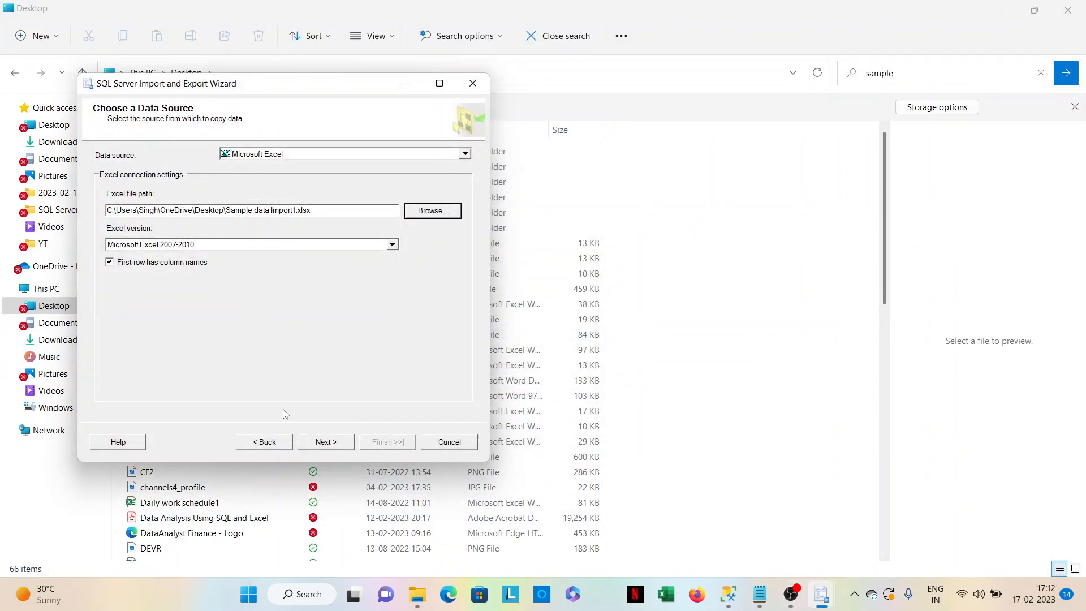
left_click(323, 444)
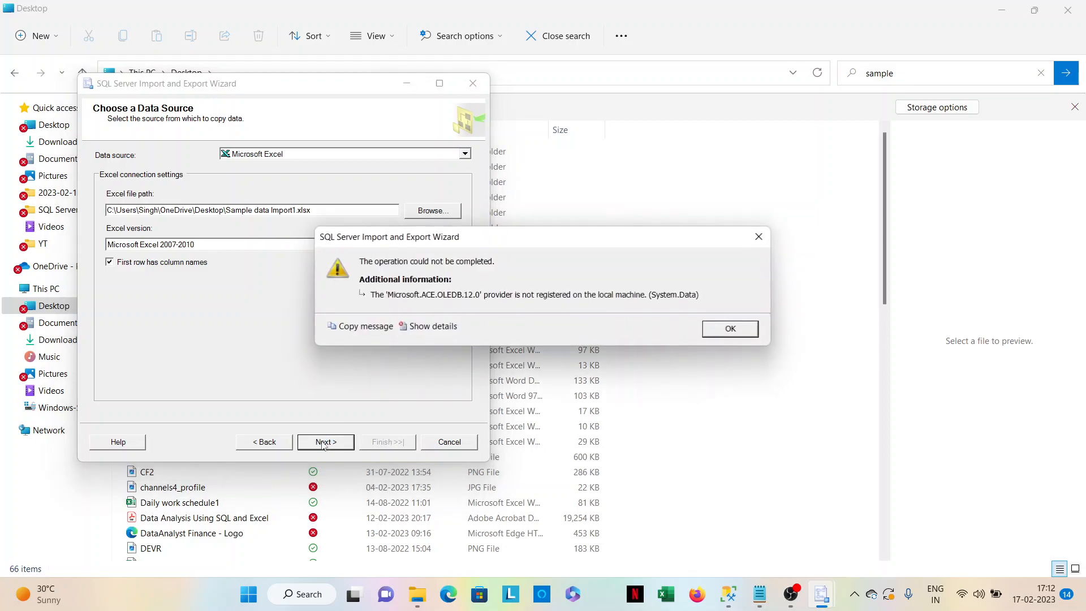
left_click(720, 333)
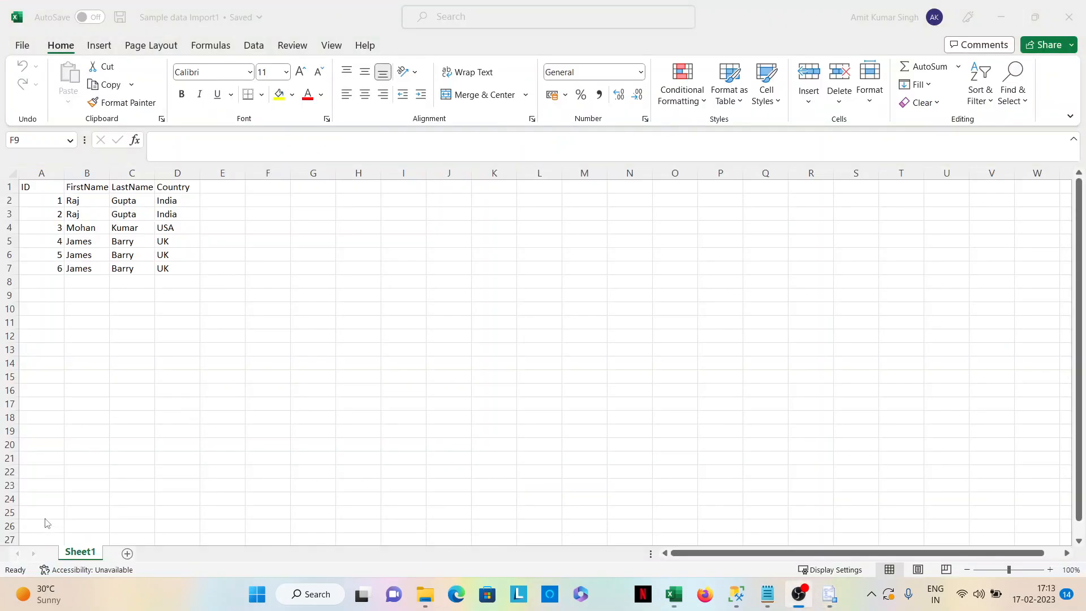
Switch back to the wizard, choose the Excel 97-2003 workbook Sample data Import1.xls as the source and continue to the destination page.
mouse_move(829, 595)
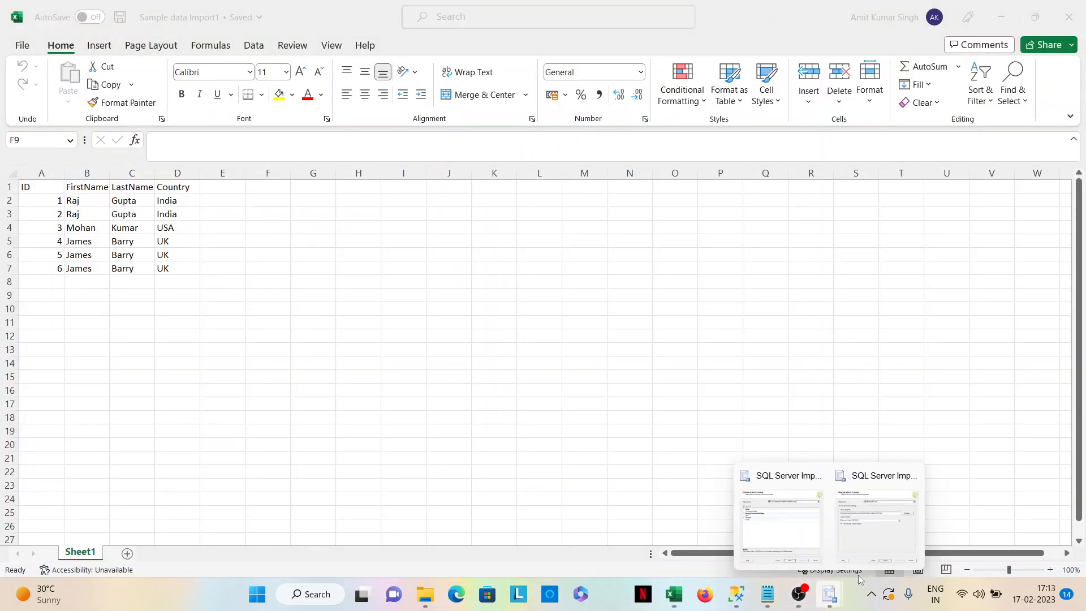
left_click(872, 546)
left_click(391, 245)
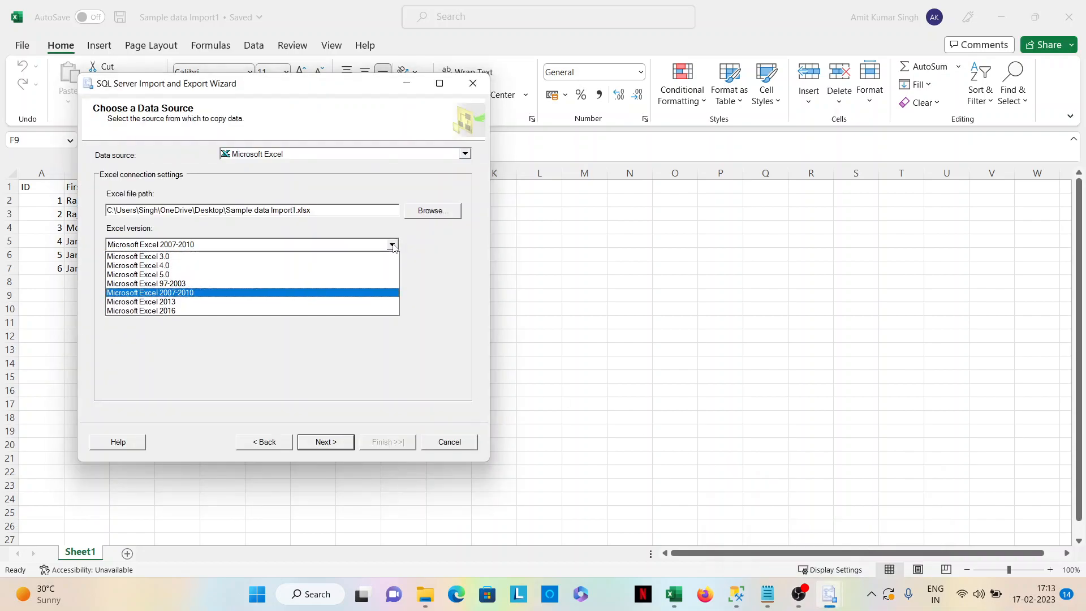
left_click(432, 284)
left_click(431, 210)
scroll(310, 315, "down", 3)
scroll(309, 315, "down", 2)
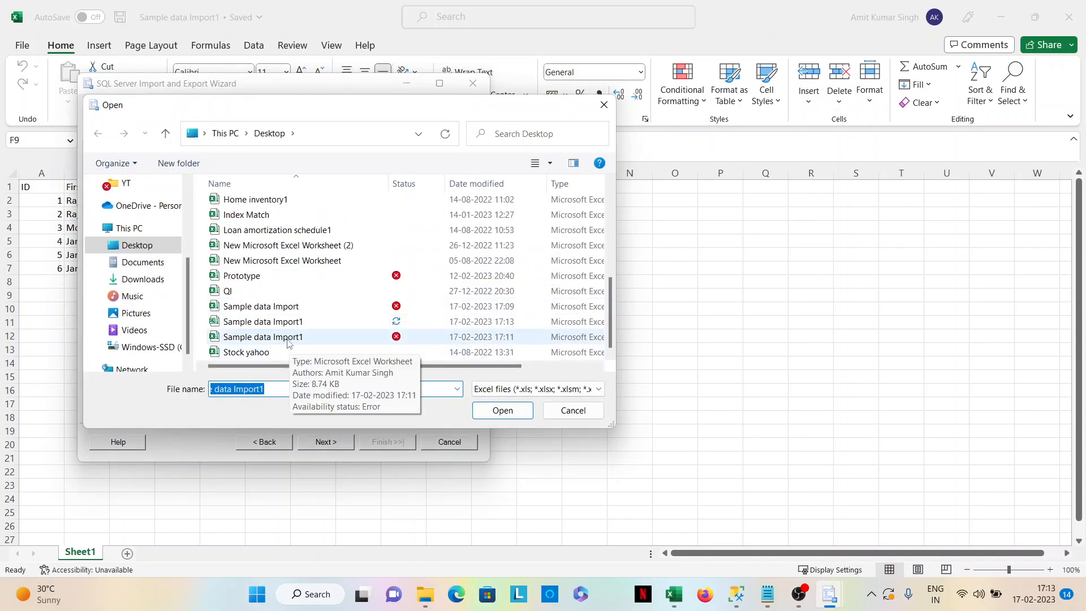
left_click_drag(618, 237, 784, 243)
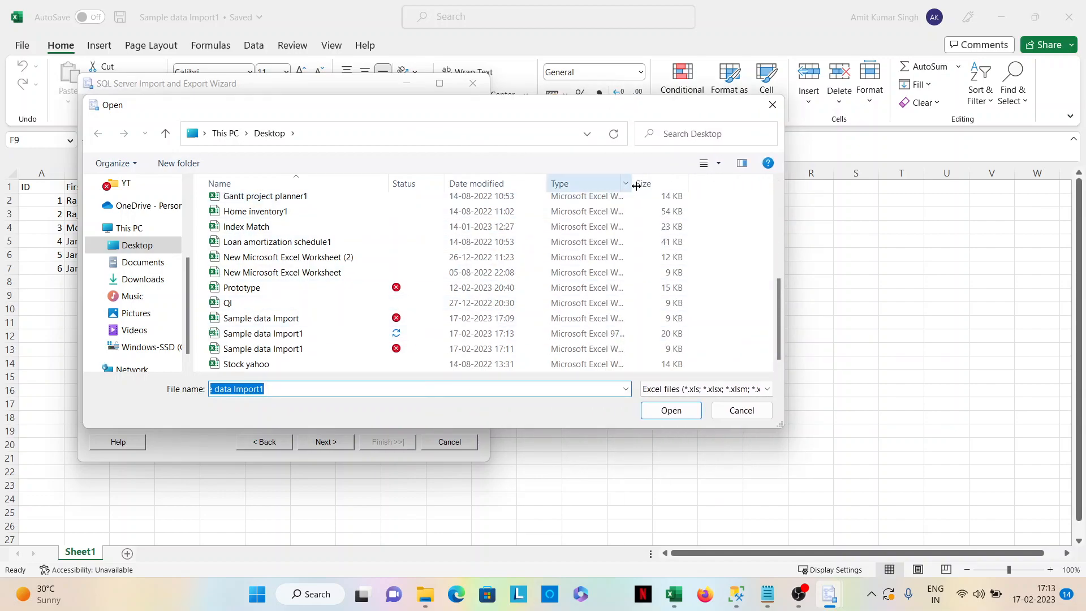
left_click_drag(635, 186, 704, 185)
left_click(303, 335)
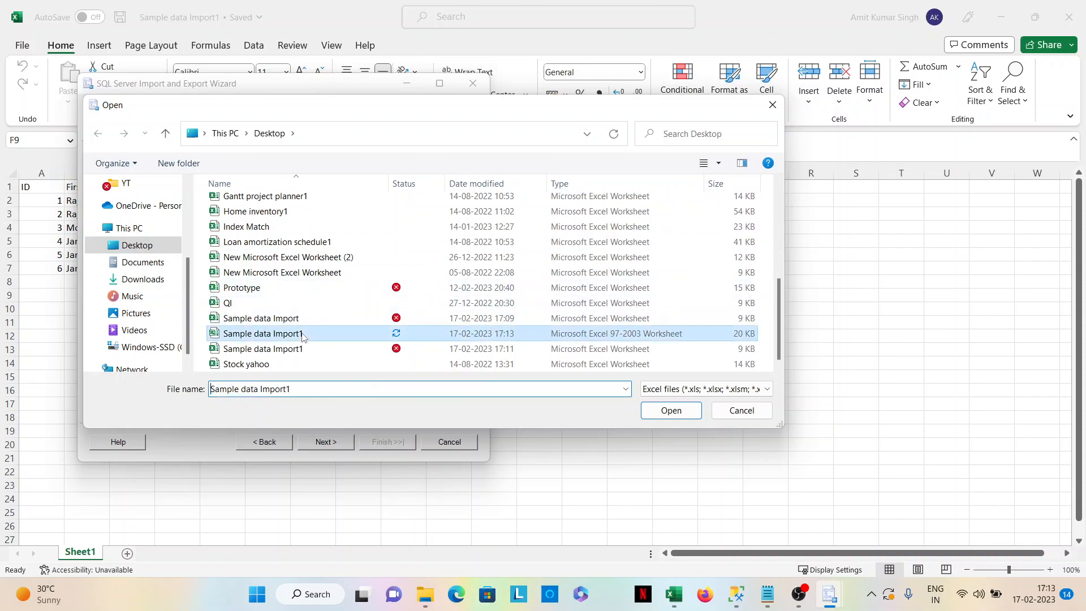
left_click(671, 410)
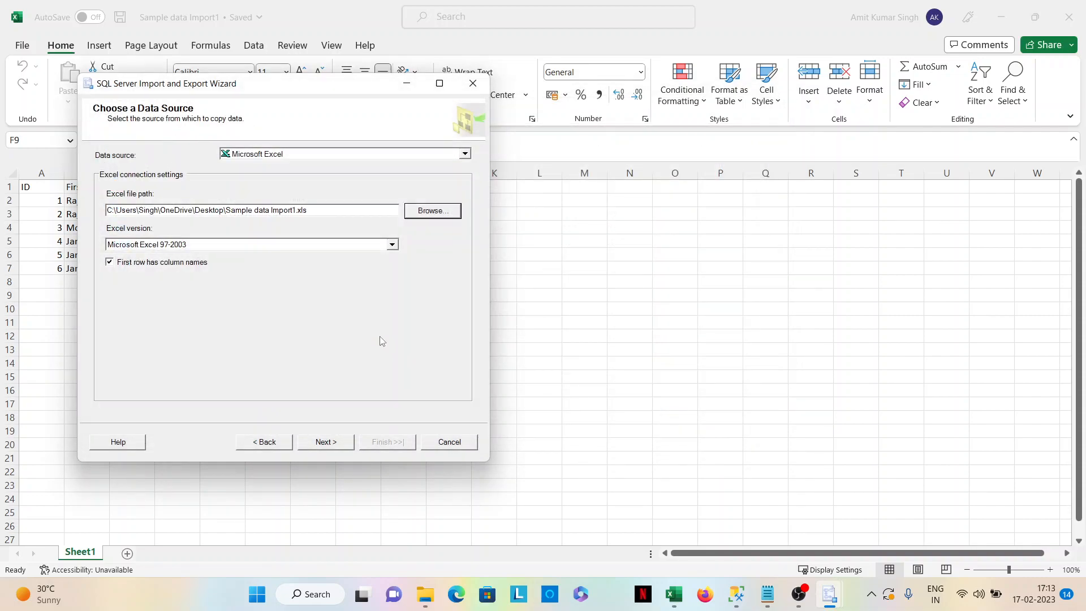
left_click(325, 443)
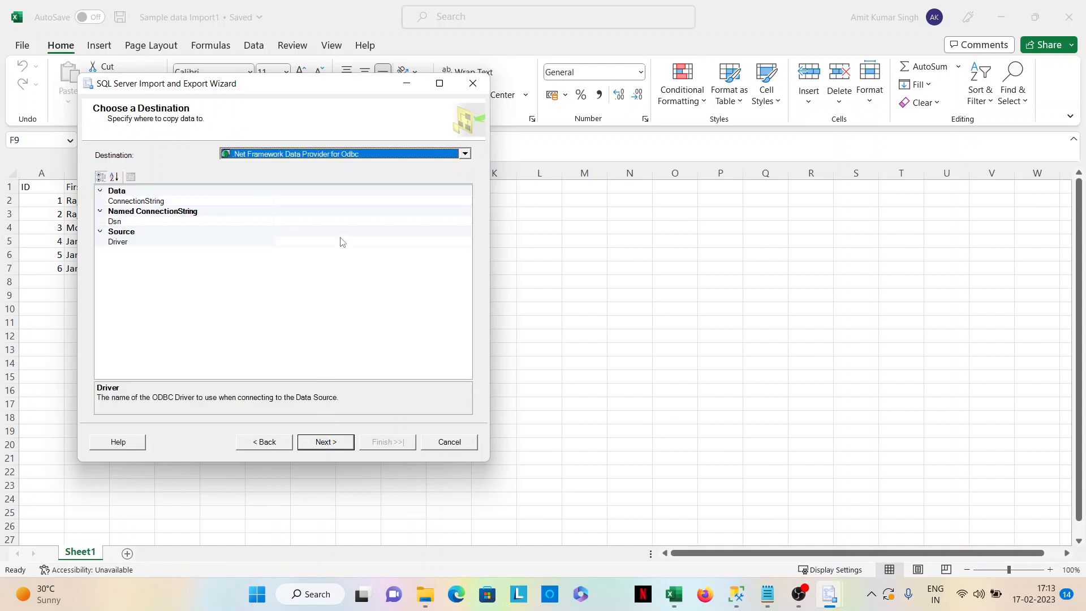
Set the destination to the Microsoft Excel file Sample data Import1.xls with version Microsoft Excel 97-2003 and continue.
left_click(327, 444)
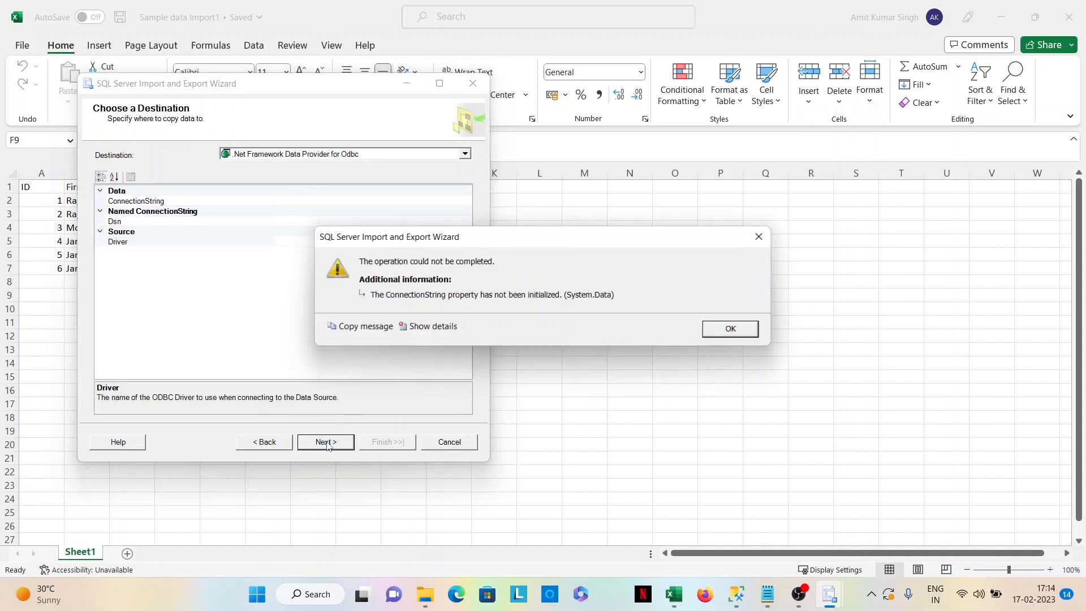
left_click(719, 332)
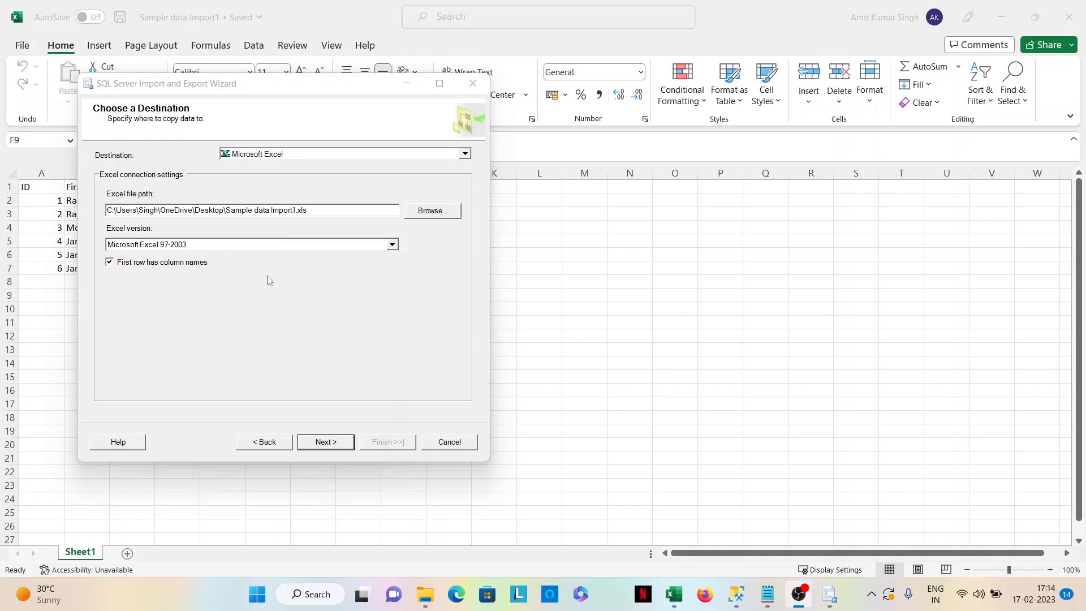
left_click(393, 245)
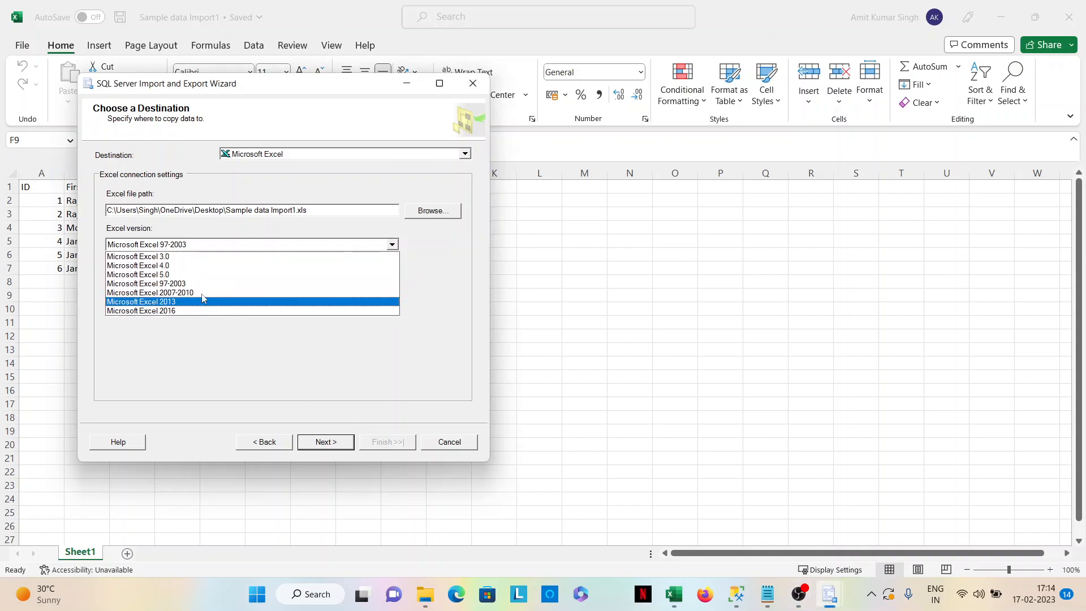
left_click(198, 284)
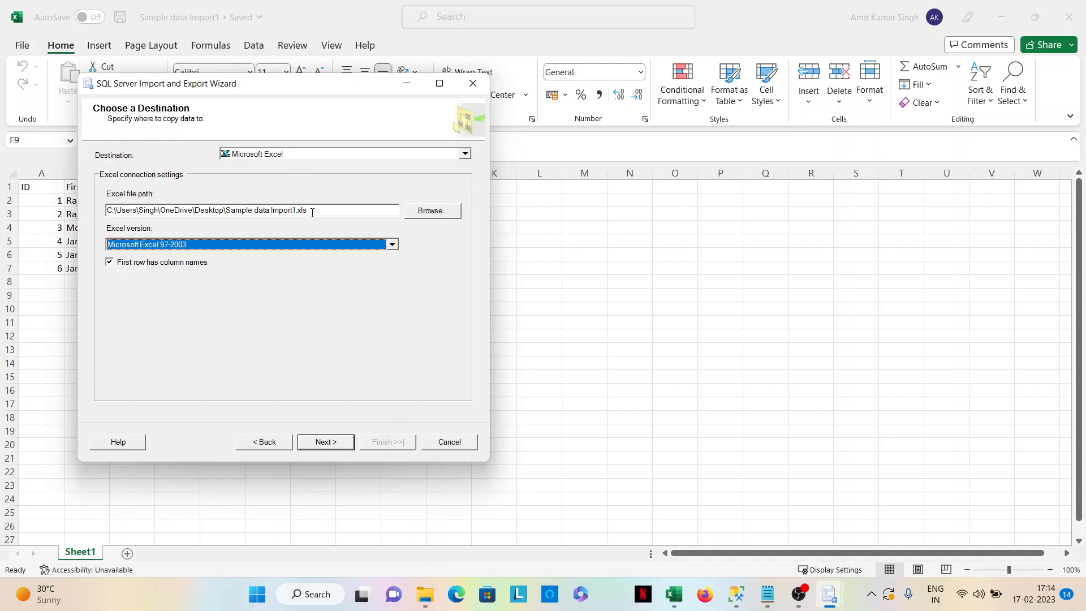
left_click(334, 442)
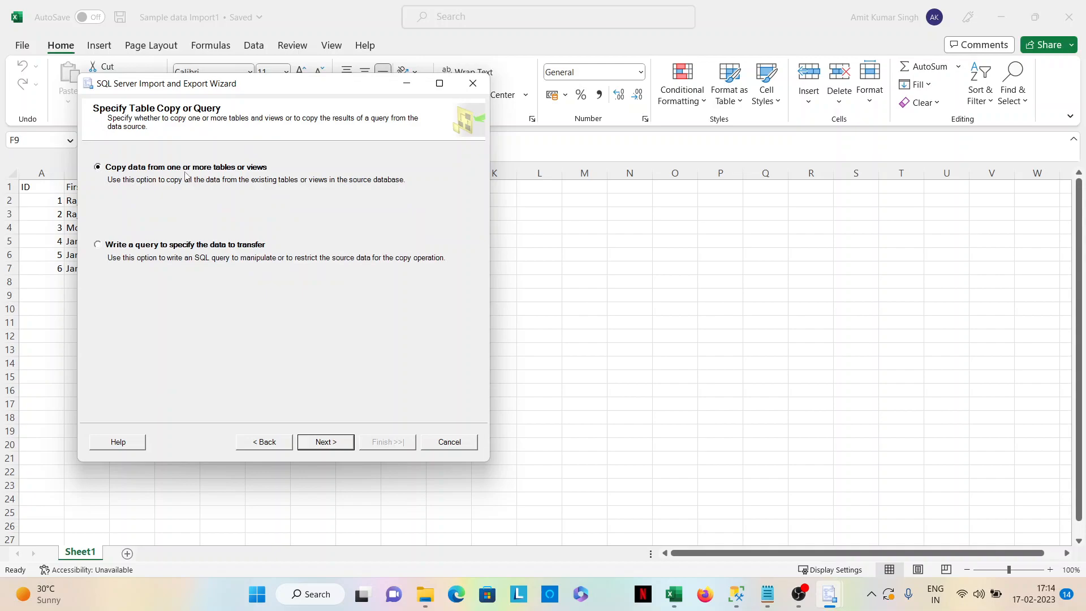
Keep copying data from one or more tables or views and check the column mappings of Sheet1$.
left_click(326, 444)
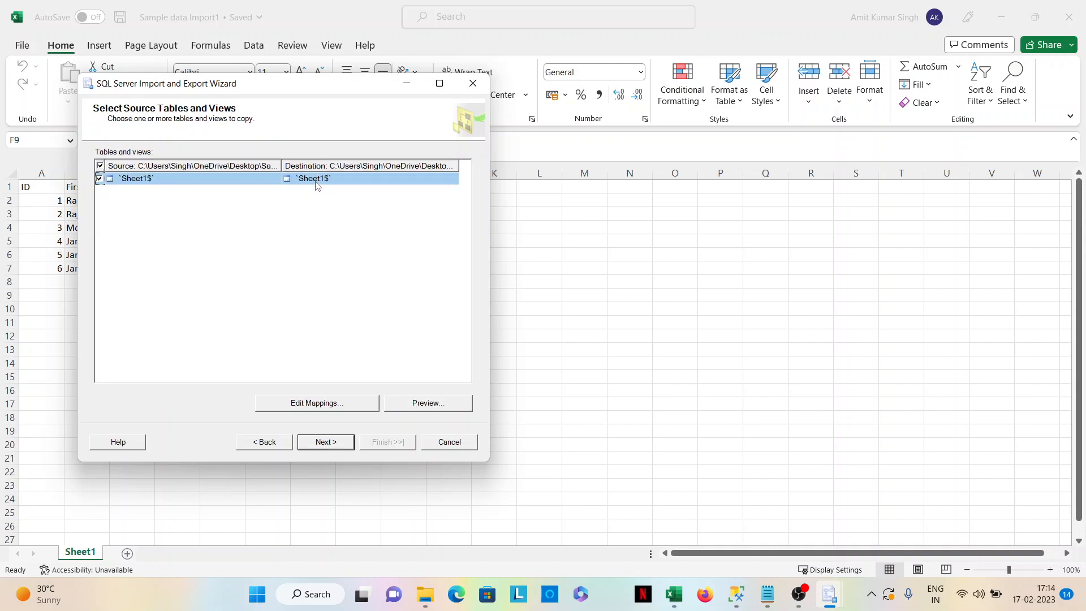
left_click(307, 406)
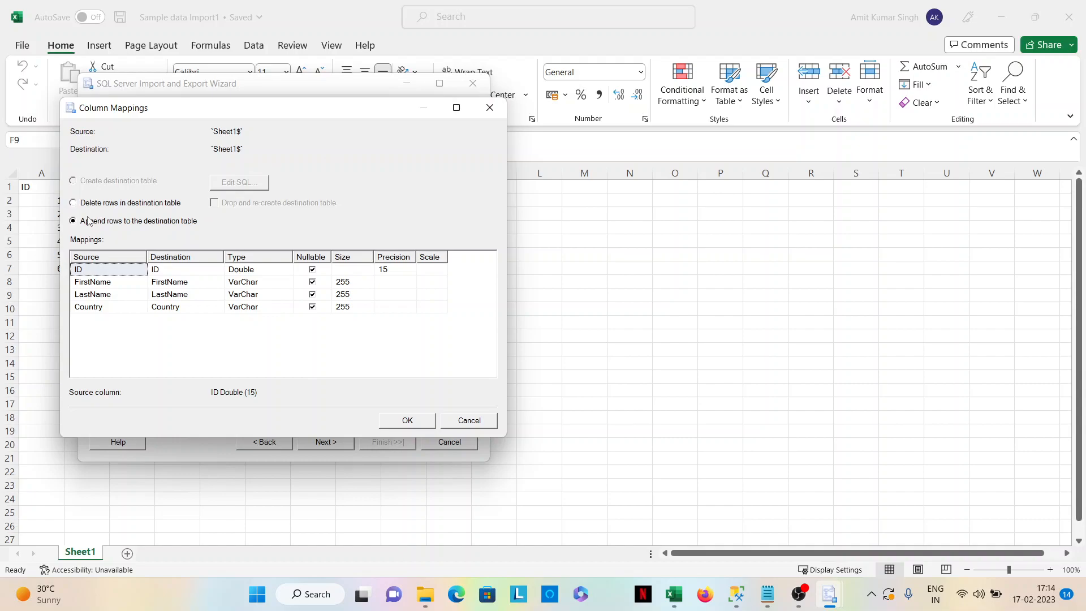
left_click(481, 114)
Run the package immediately without saving it to append the Sheet1$ rows to the destination sheet.
left_click(331, 441)
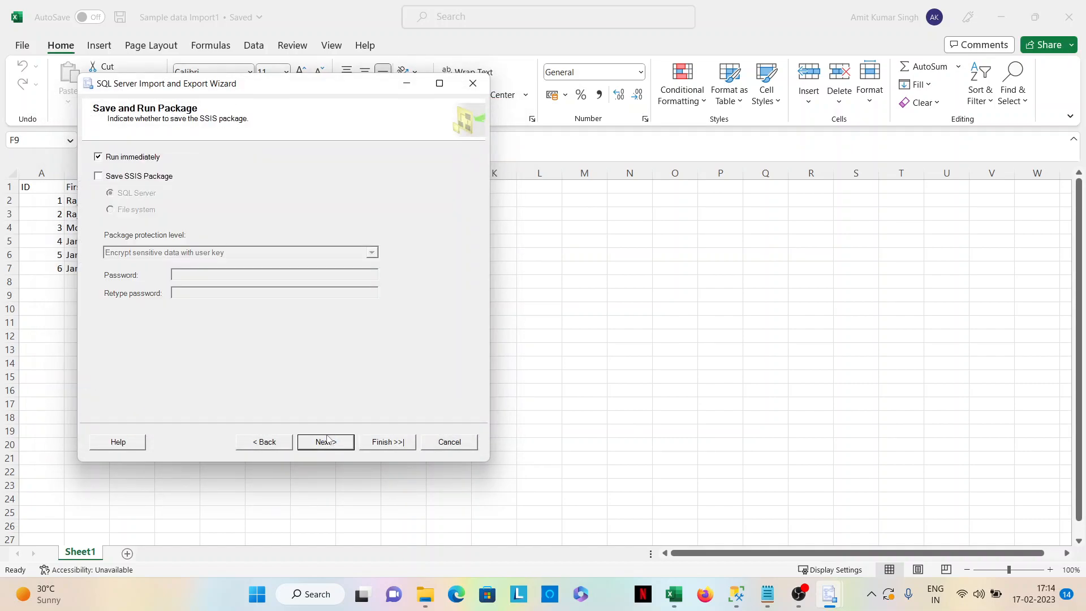
left_click(325, 442)
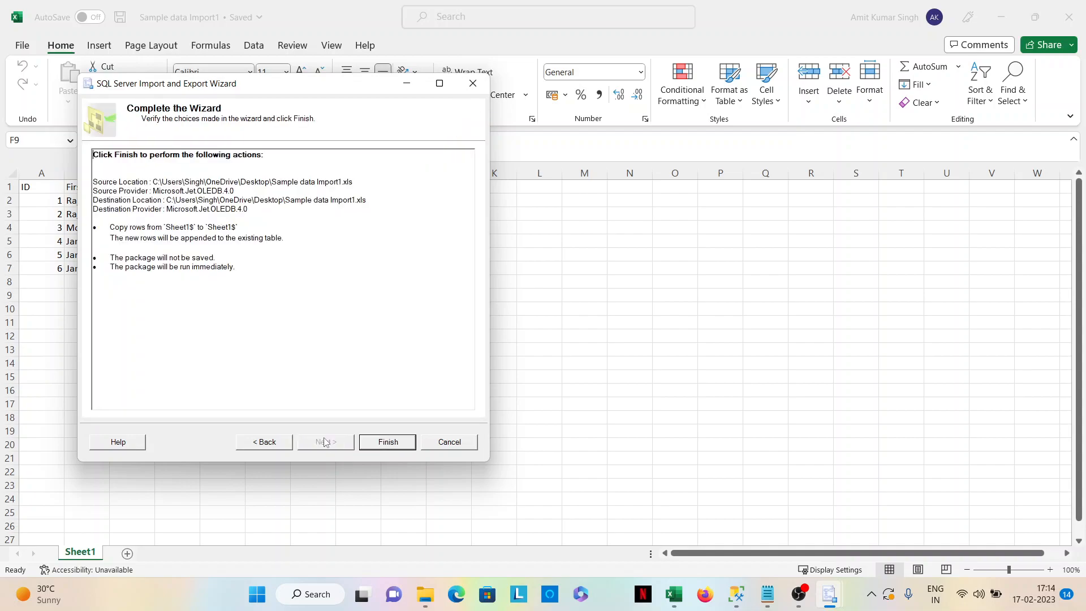
left_click(379, 444)
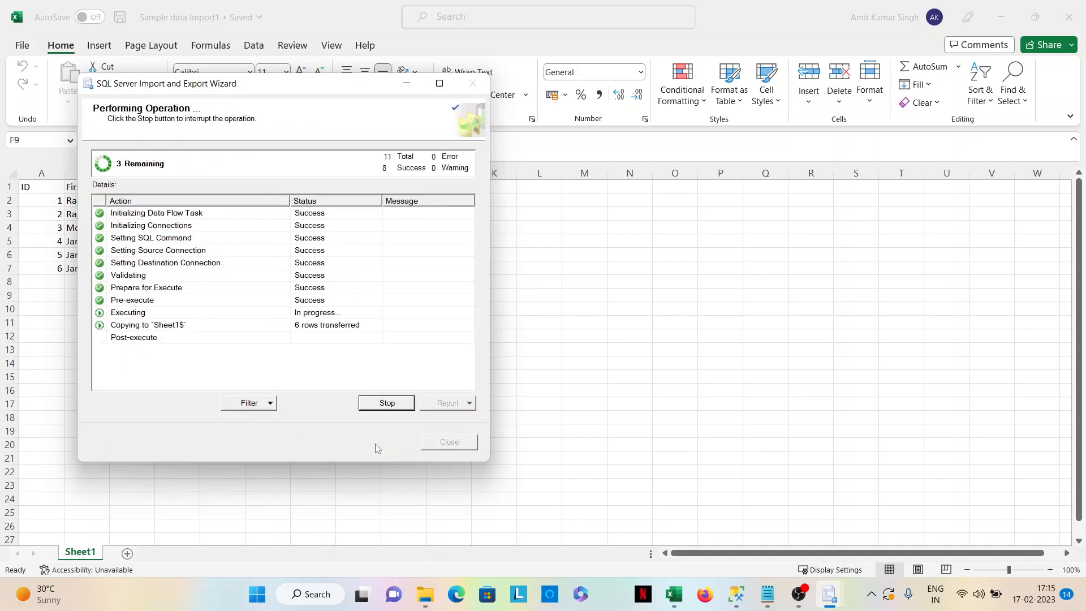
Close the wizard, switch to SQL Server Management Studio and refresh the DataAnalyst database to check its Tables list for the import.
left_click(449, 442)
left_click(736, 594)
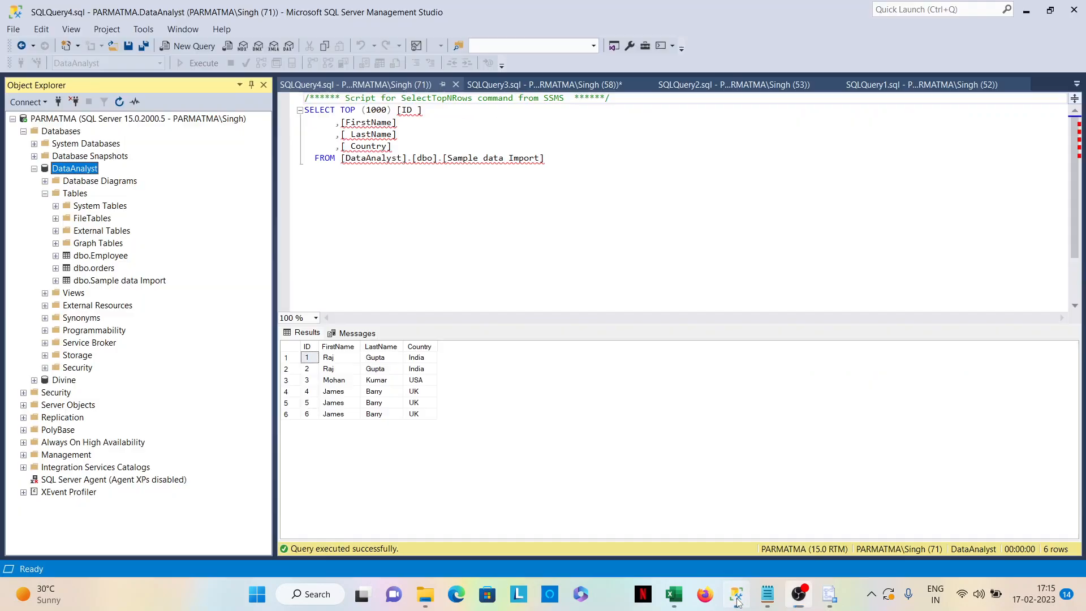
right_click(88, 176)
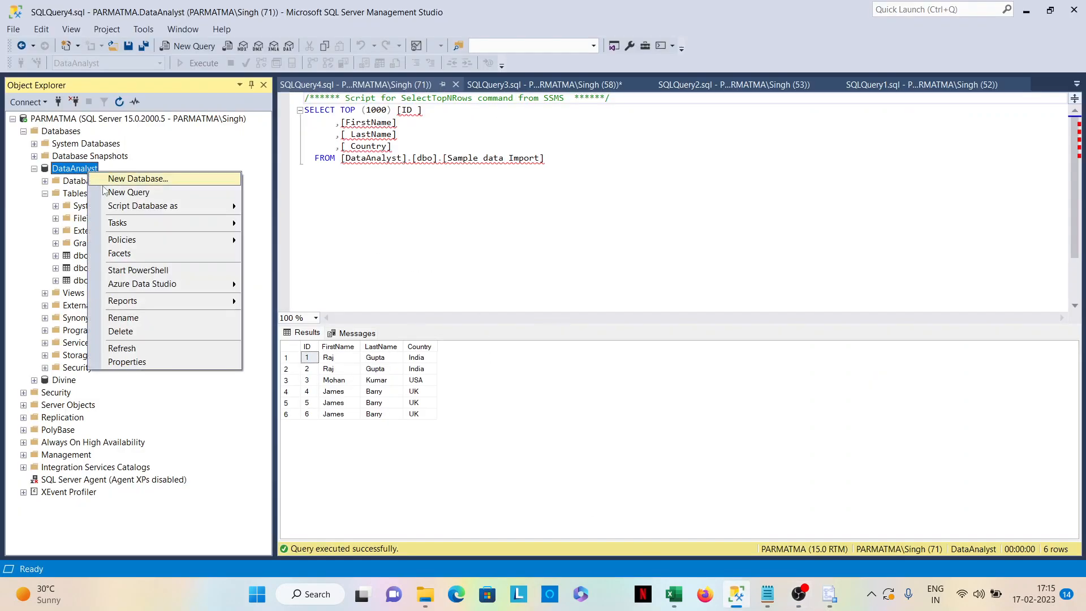
left_click(132, 352)
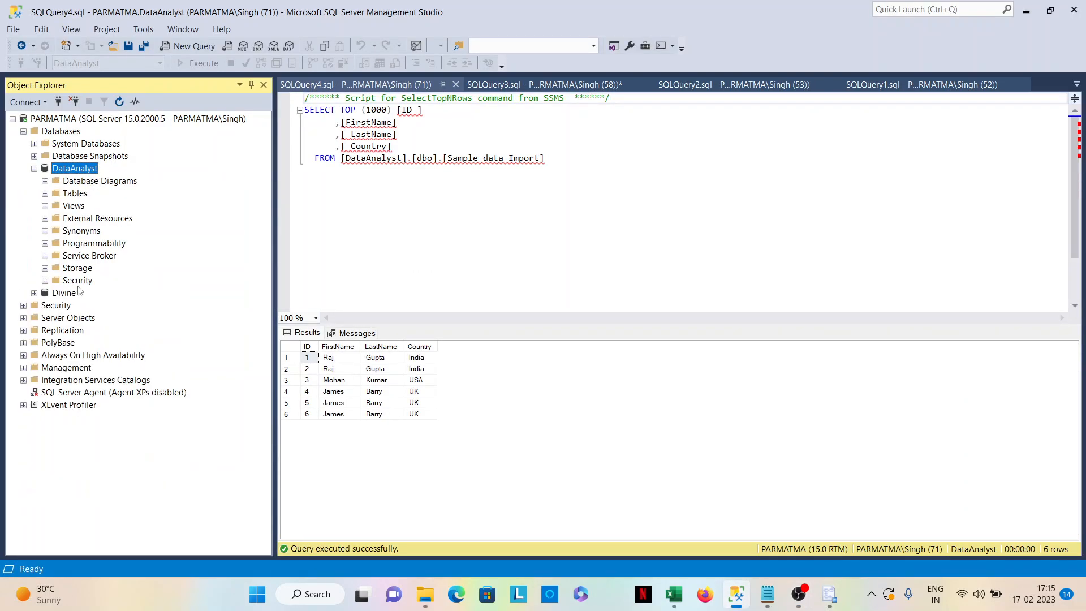
left_click(45, 193)
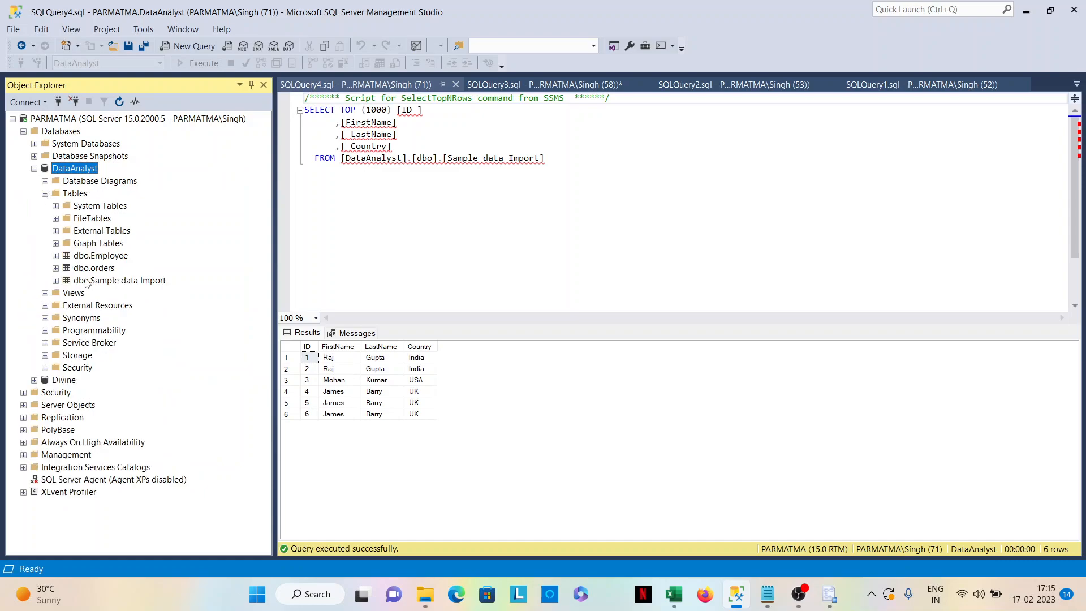
right_click(86, 174)
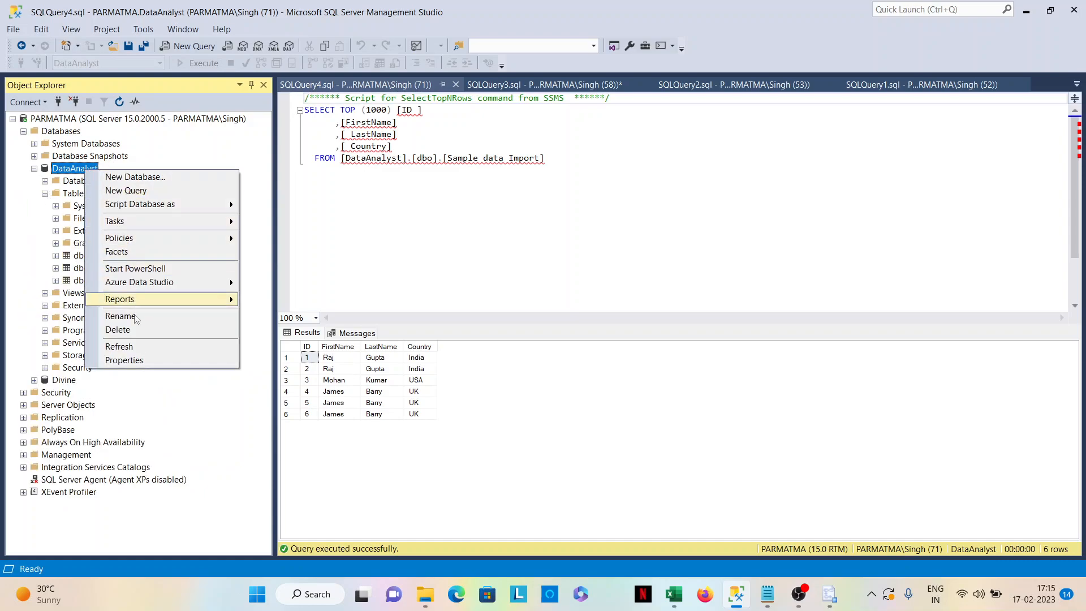
left_click(131, 346)
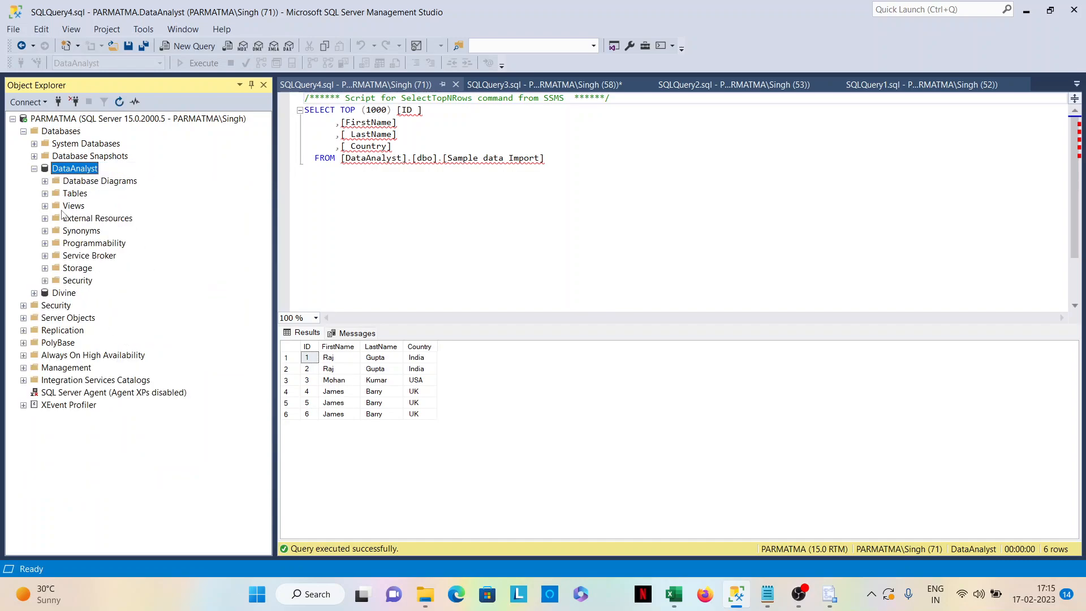
left_click(45, 194)
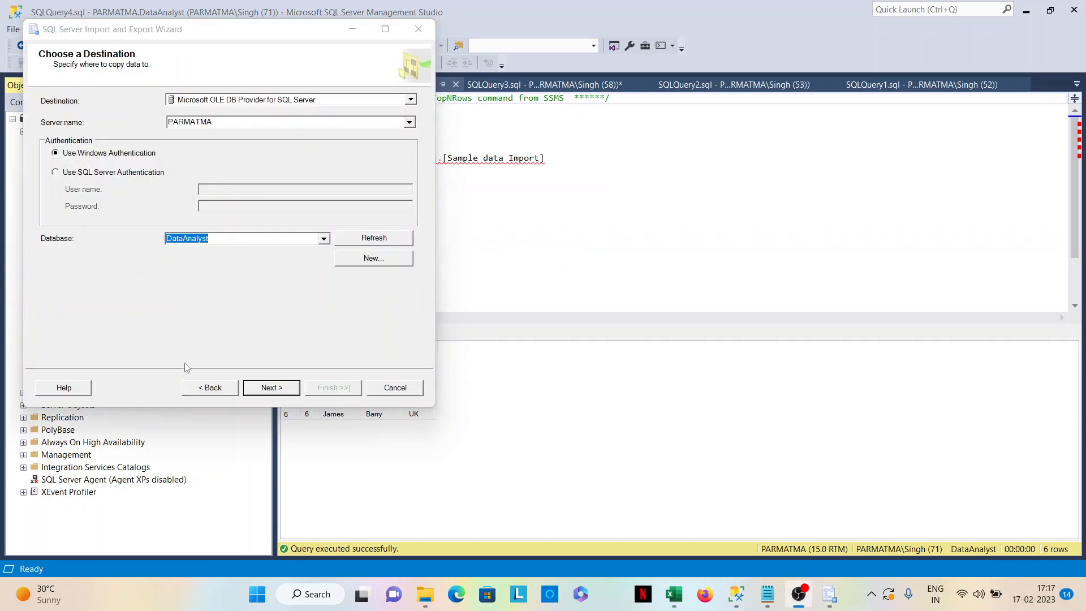
Review the Excel source Sample data Import1.xls, keep the Microsoft OLE DB Provider for SQL Server destination with database DataAnalyst, and continue to table selection.
left_click(208, 390)
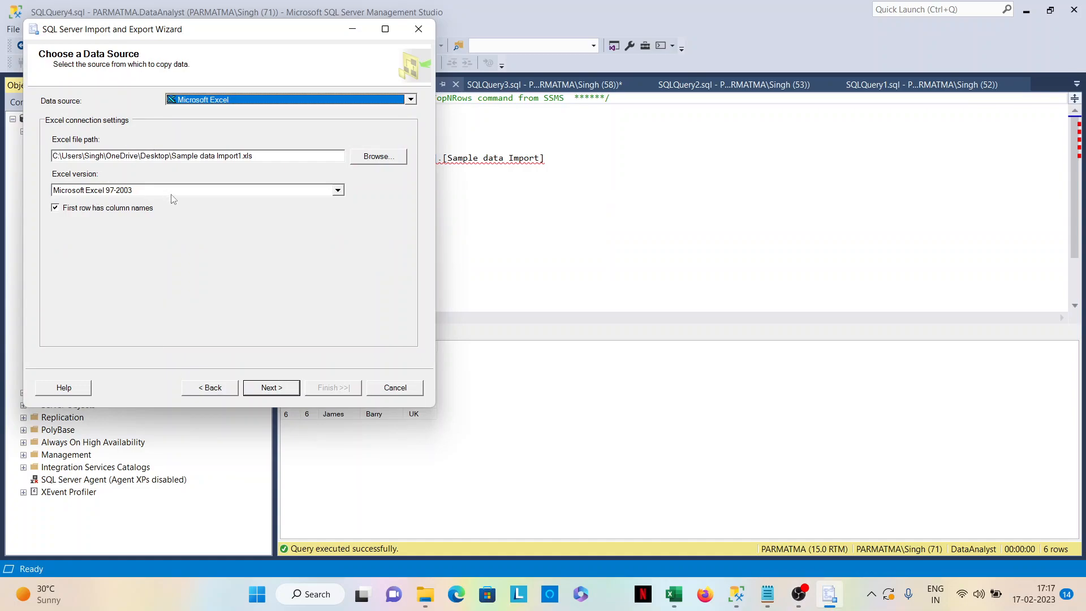
left_click(272, 388)
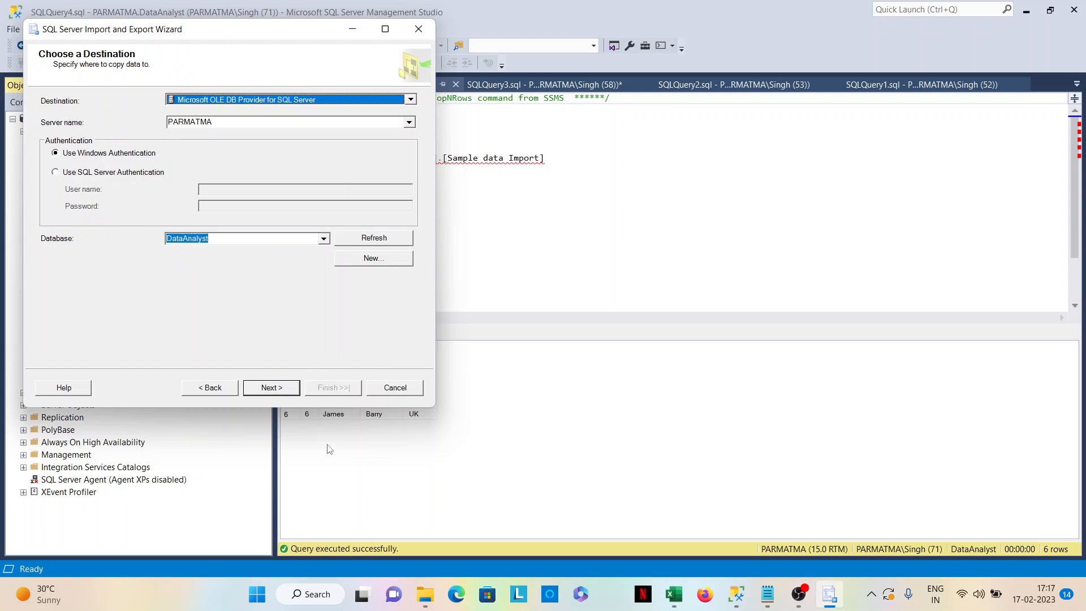
left_click(268, 388)
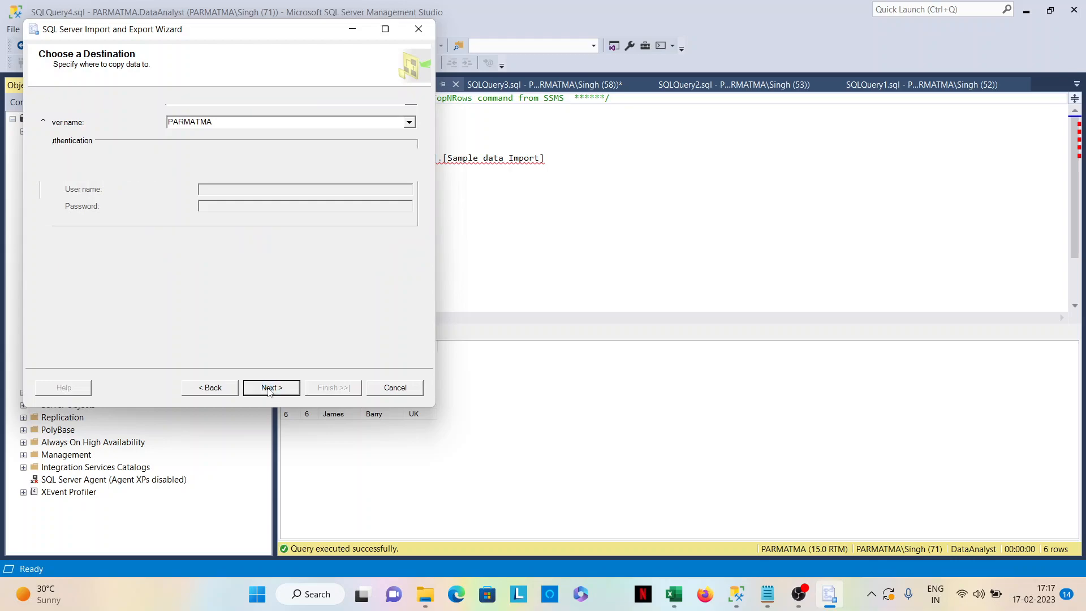
left_click(269, 388)
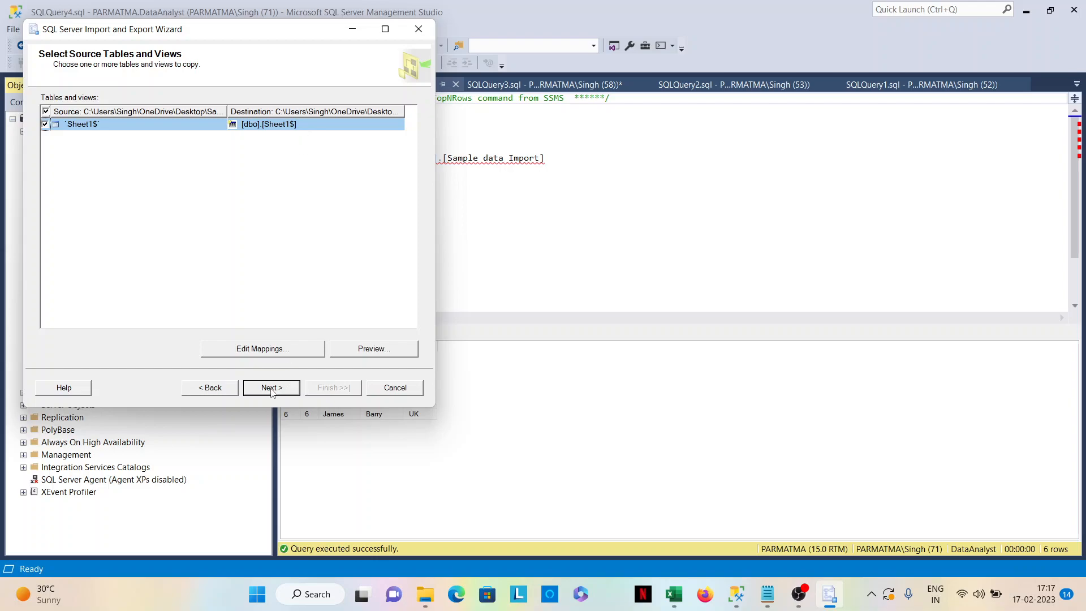
Recheck the destination page, run the package immediately without saving it to copy Sheet1$ into [dbo].[Sheet1$], and close the wizard.
left_click(212, 389)
left_click(212, 389)
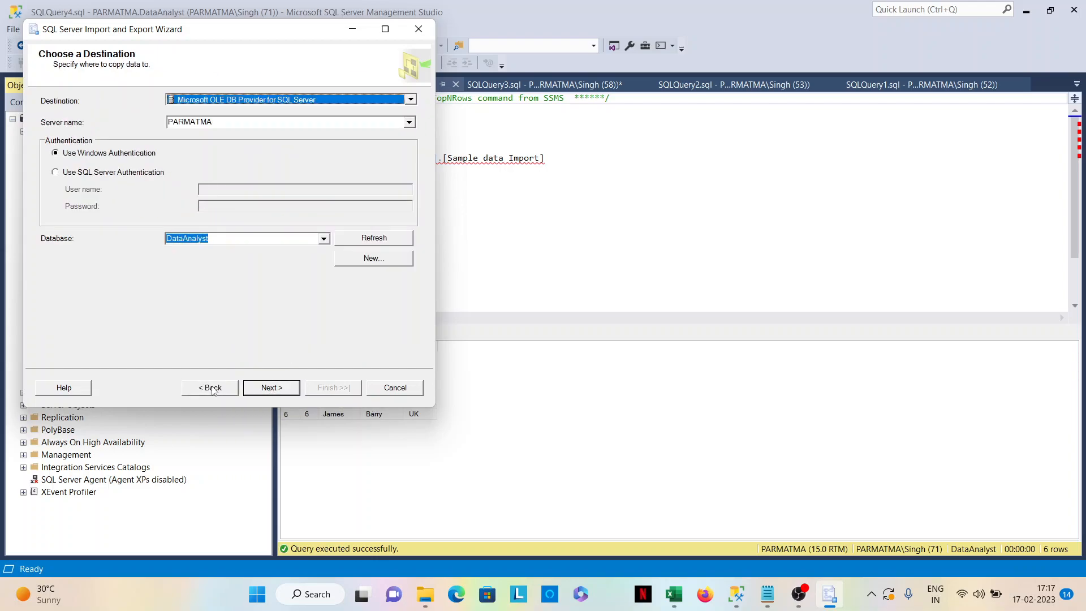
left_click(264, 389)
left_click(270, 388)
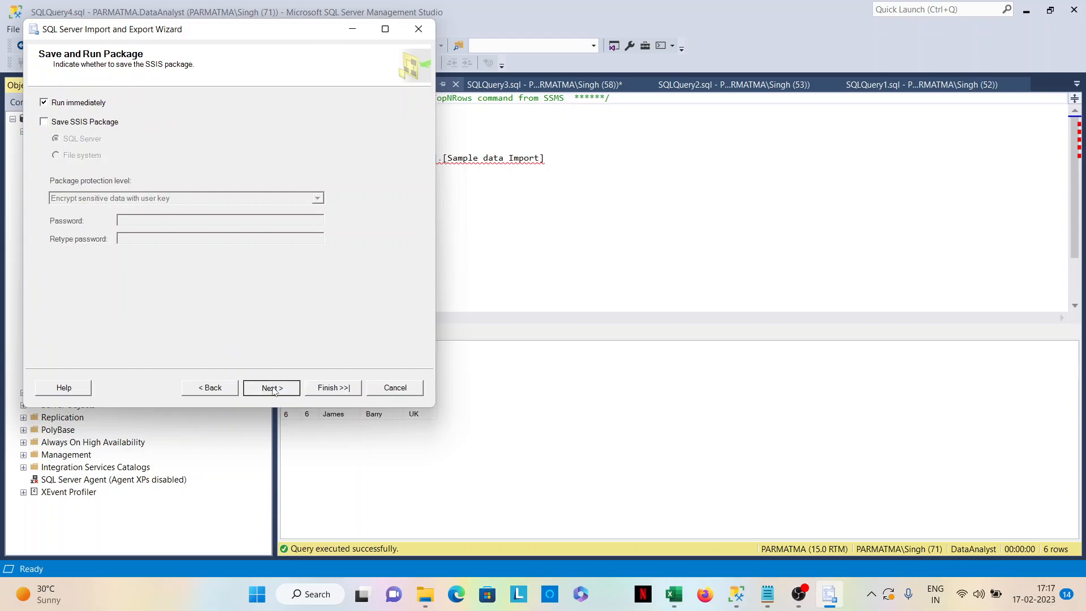
left_click(272, 387)
left_click(318, 389)
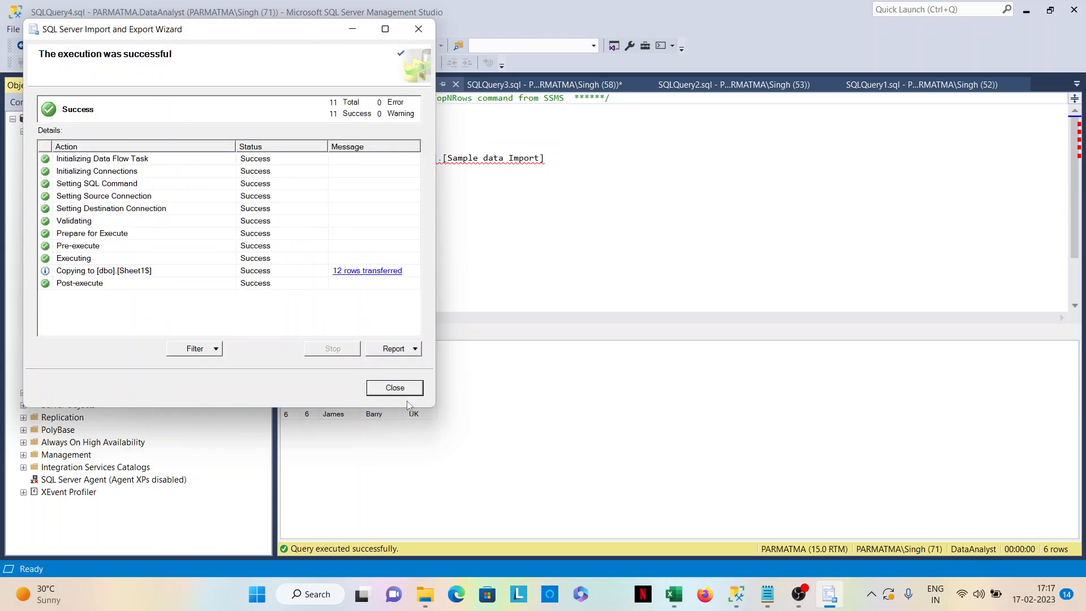
left_click(395, 388)
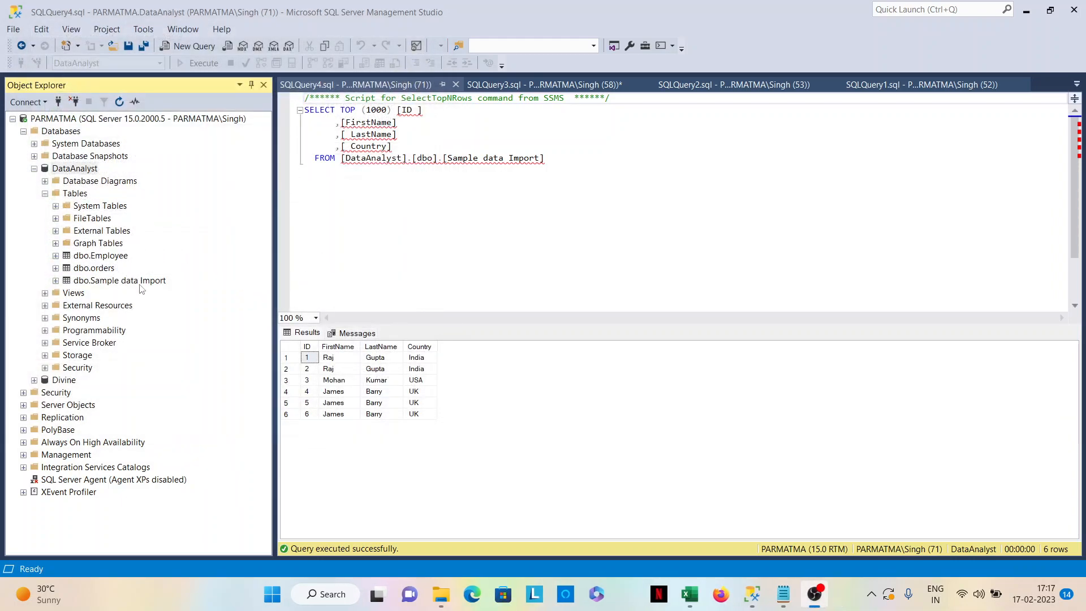
Refresh the DataAnalyst database, expand its Tables and query the top 1000 rows of dbo.Sheet1$.
right_click(87, 173)
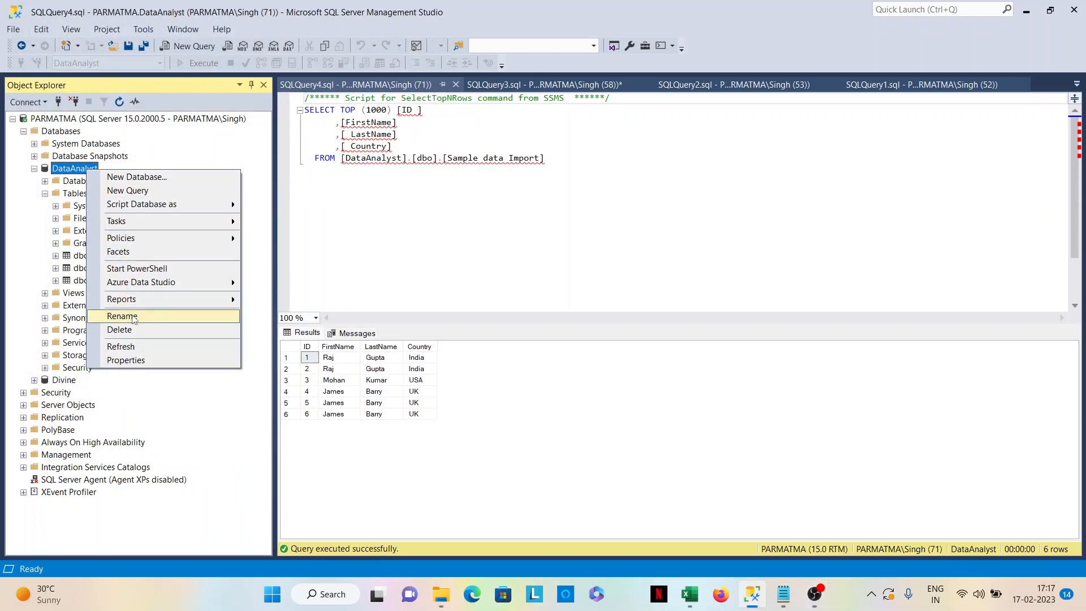
left_click(133, 347)
left_click(45, 193)
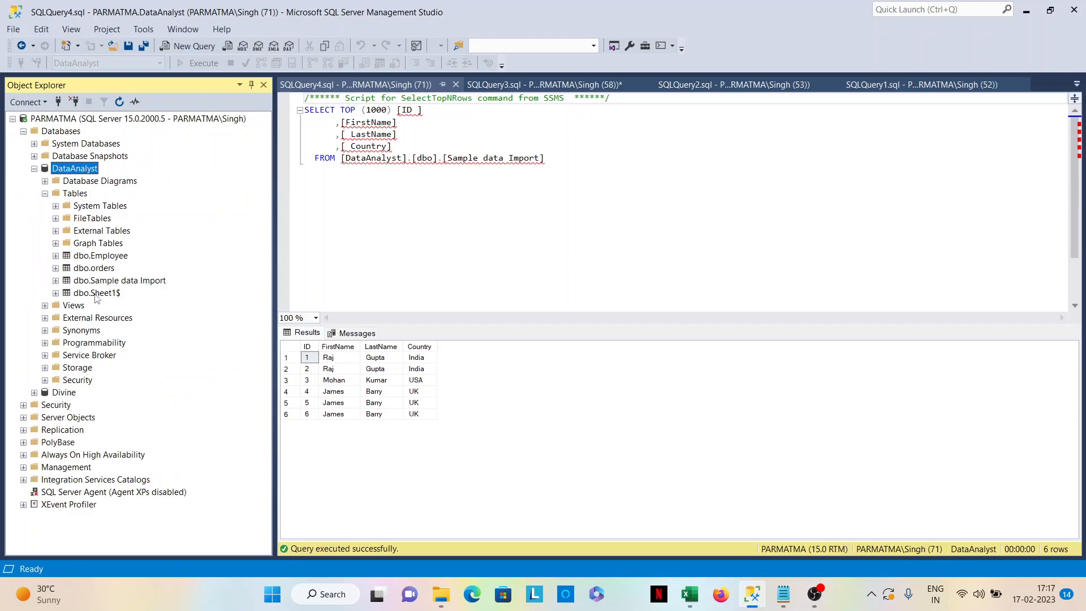
right_click(96, 296)
left_click(164, 320)
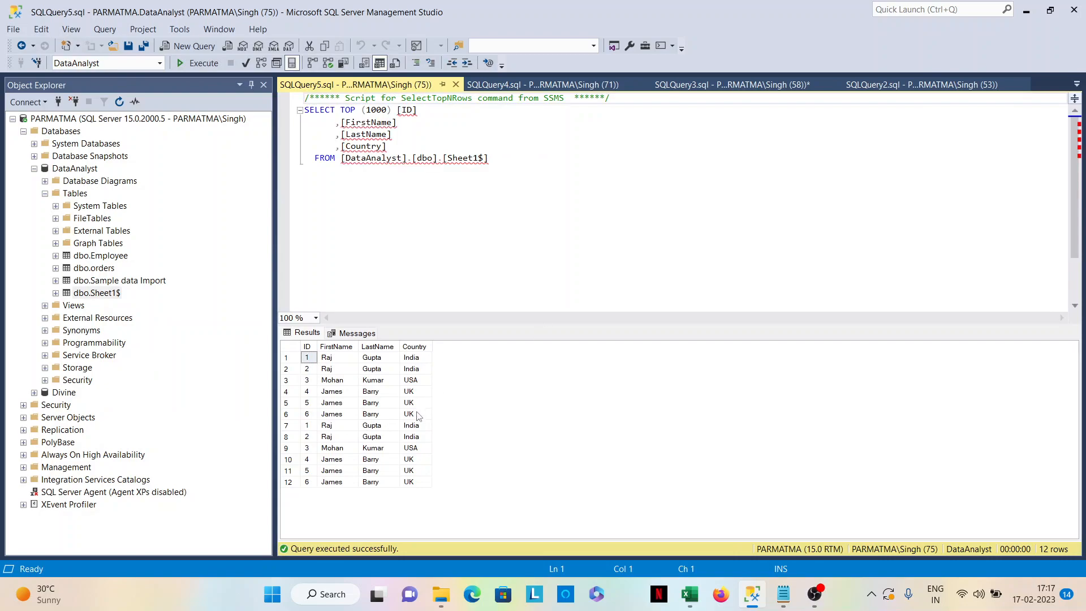
Examine the imported dbo.Sheet1$ rows, comparing rows 1 to 6 with rows 7 to 12 for repeated records.
left_click(418, 417, "shift")
left_click_drag(417, 482, 314, 425)
left_click_drag(310, 358, 417, 413)
left_click_drag(416, 477, 309, 431)
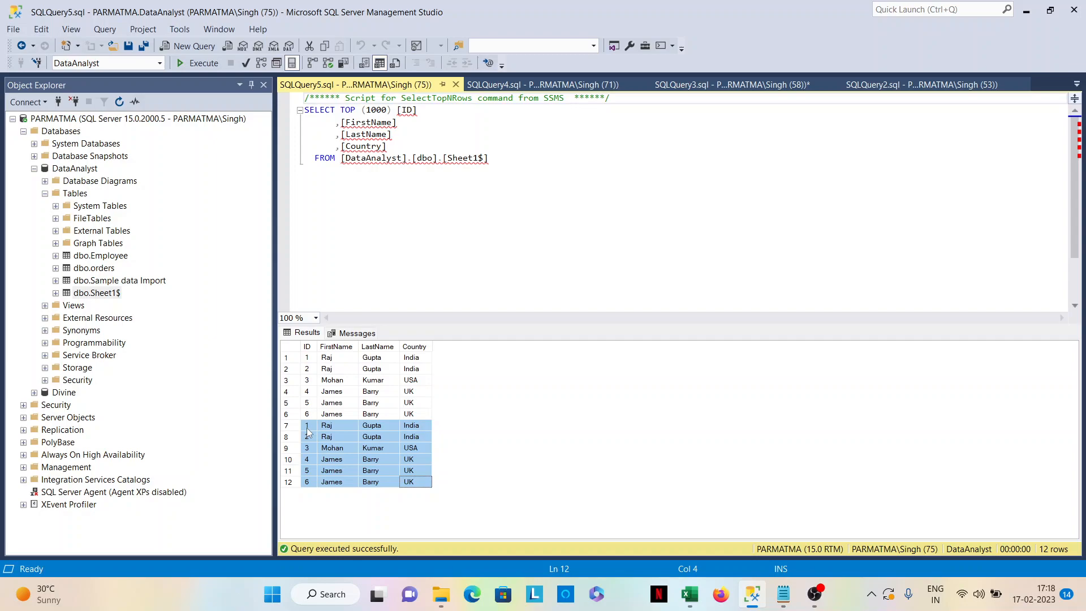
left_click_drag(320, 361, 405, 481)
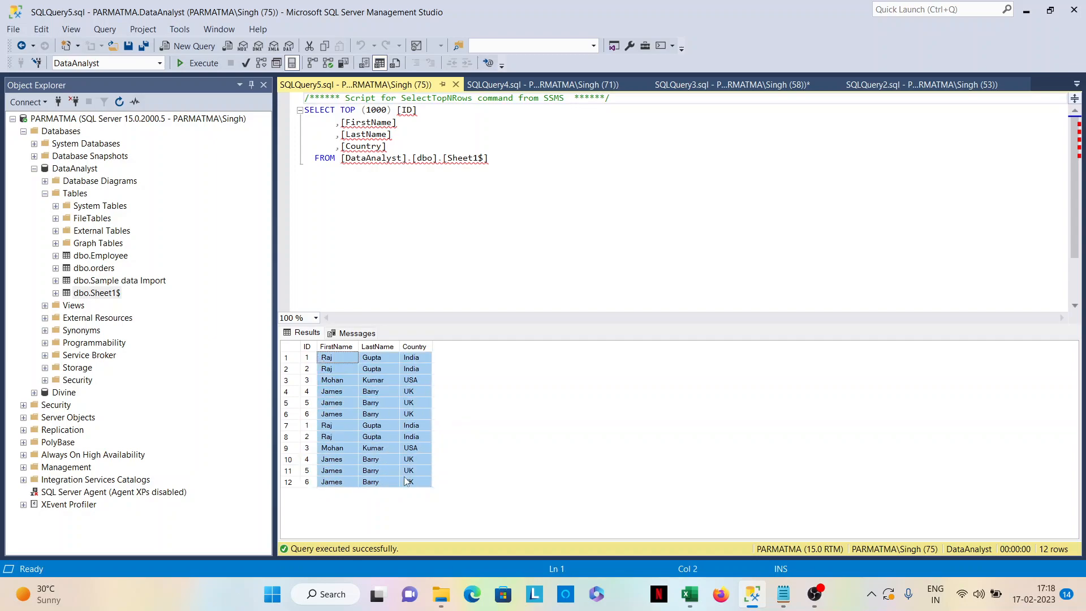
left_click(392, 414)
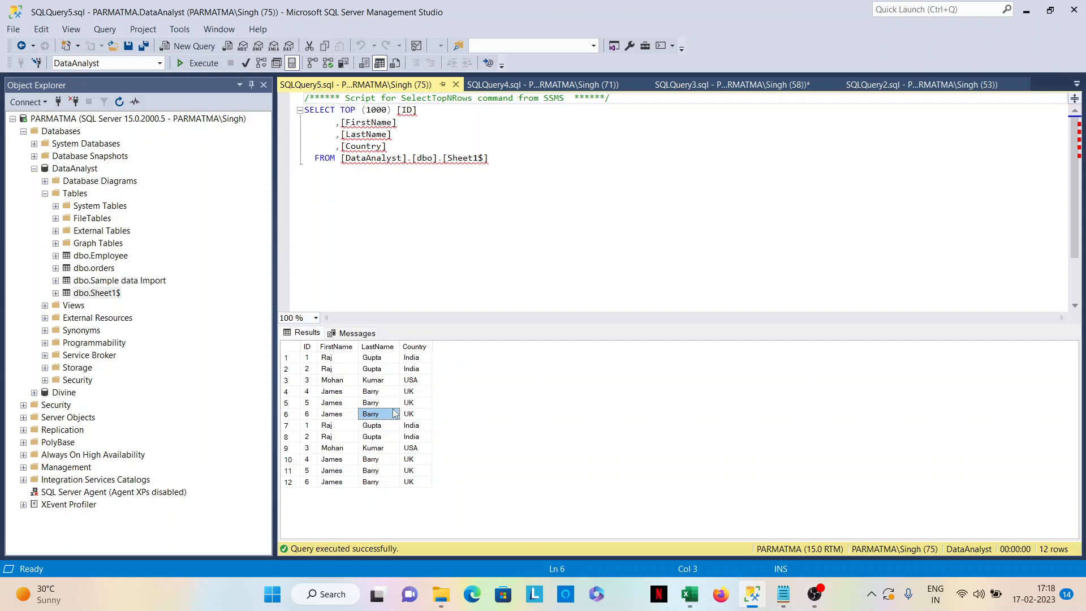